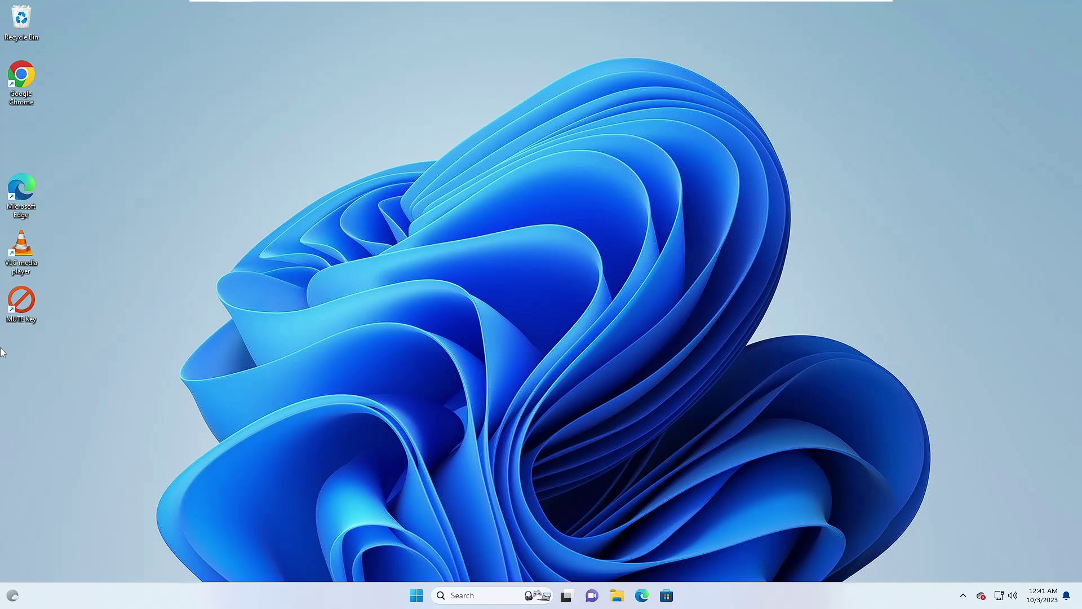
# - Open Windows Security from Settings' Privacy & security section and review its home page
pyautogui.press('super+x')
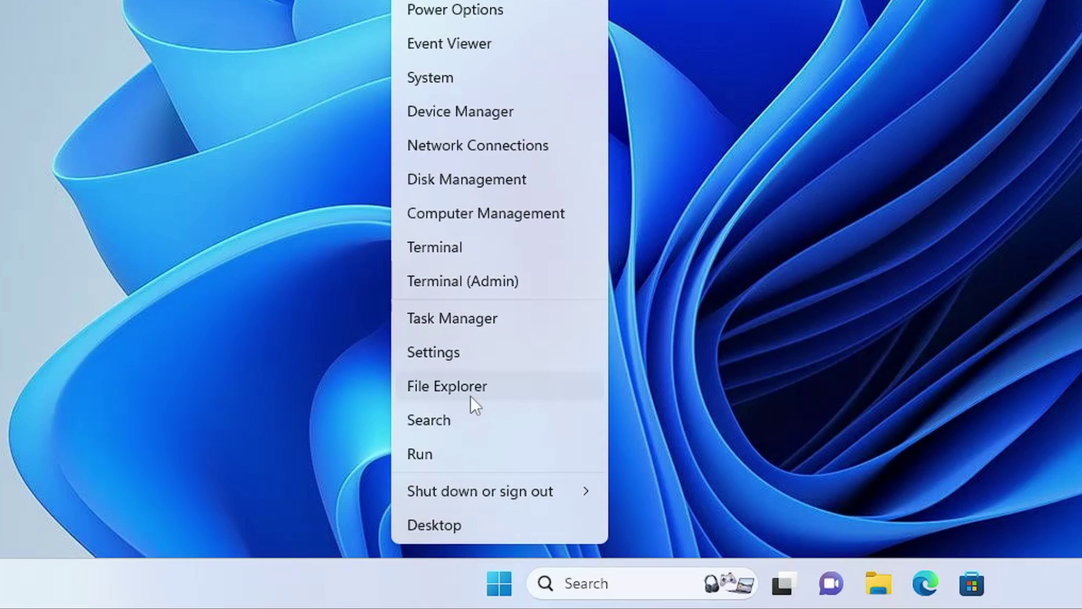
pyautogui.click(389, 476)
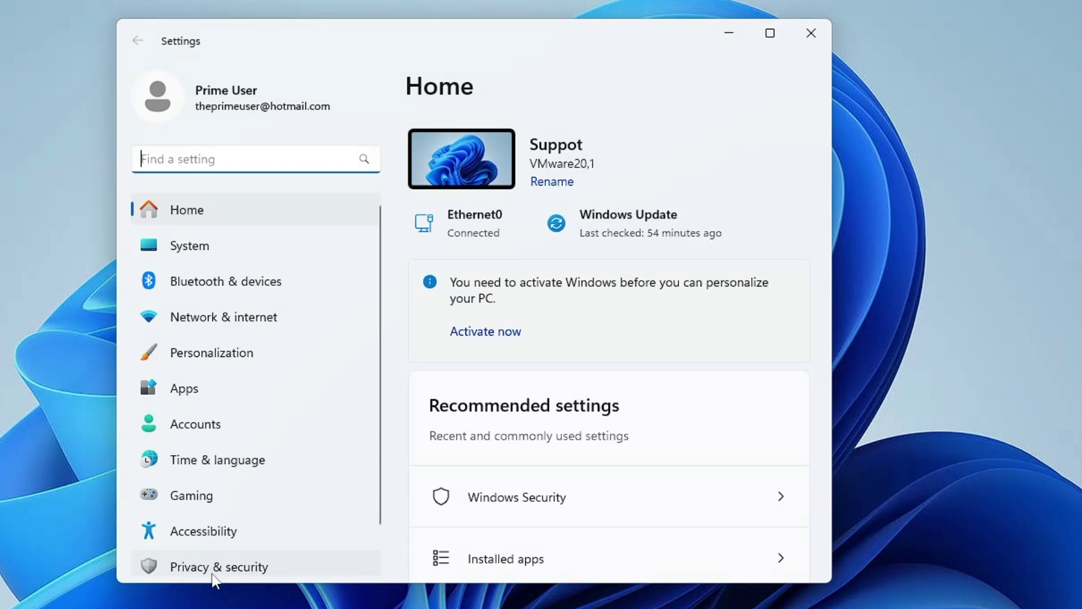
pyautogui.click(355, 256)
pyautogui.click(489, 177)
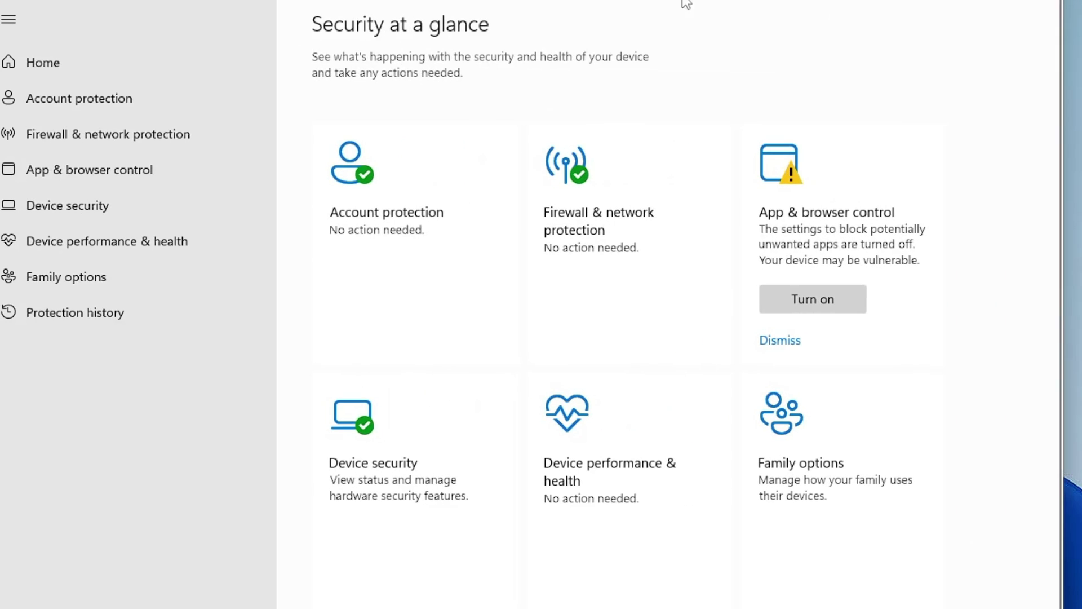
pyautogui.scroll(-2, 638, 194)
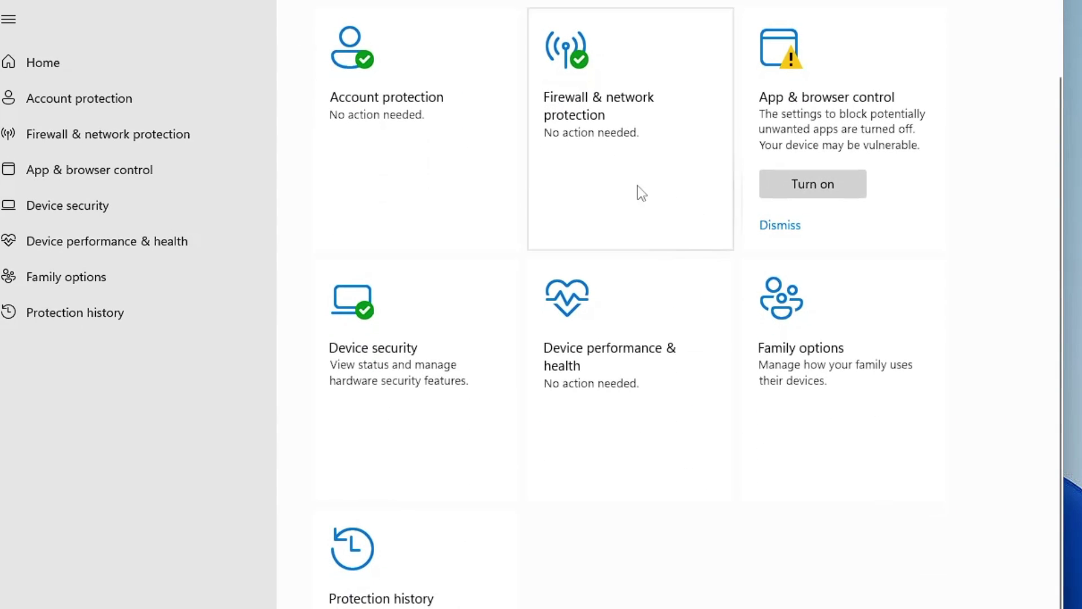
pyautogui.scroll(2, 523, 168)
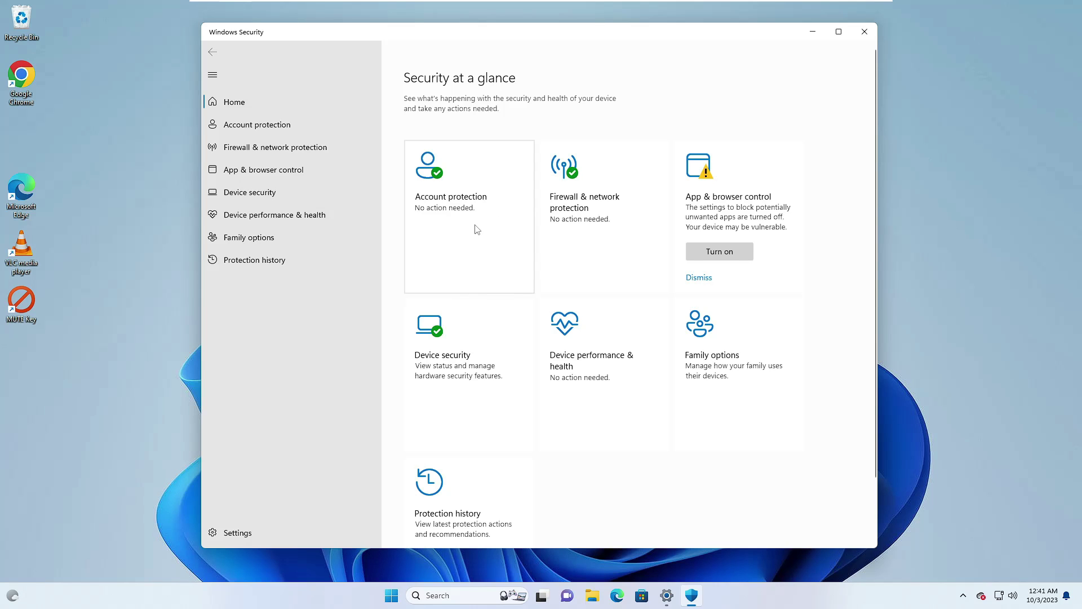
# - Close Windows Security and Settings, then launch Command Prompt as administrator
pyautogui.click(865, 31)
pyautogui.click(719, 81)
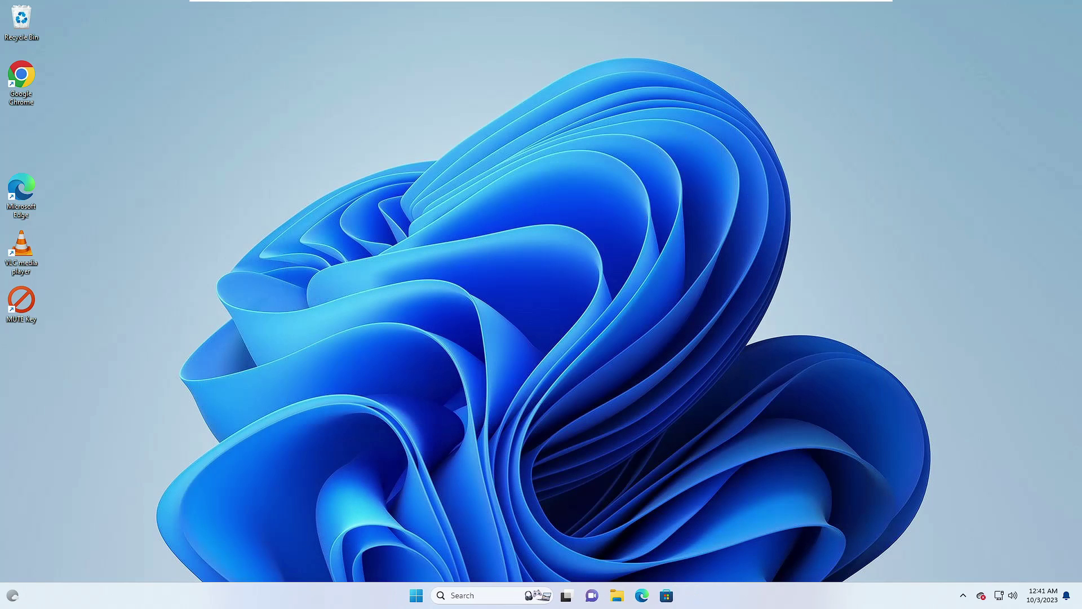
pyautogui.press('super+s')
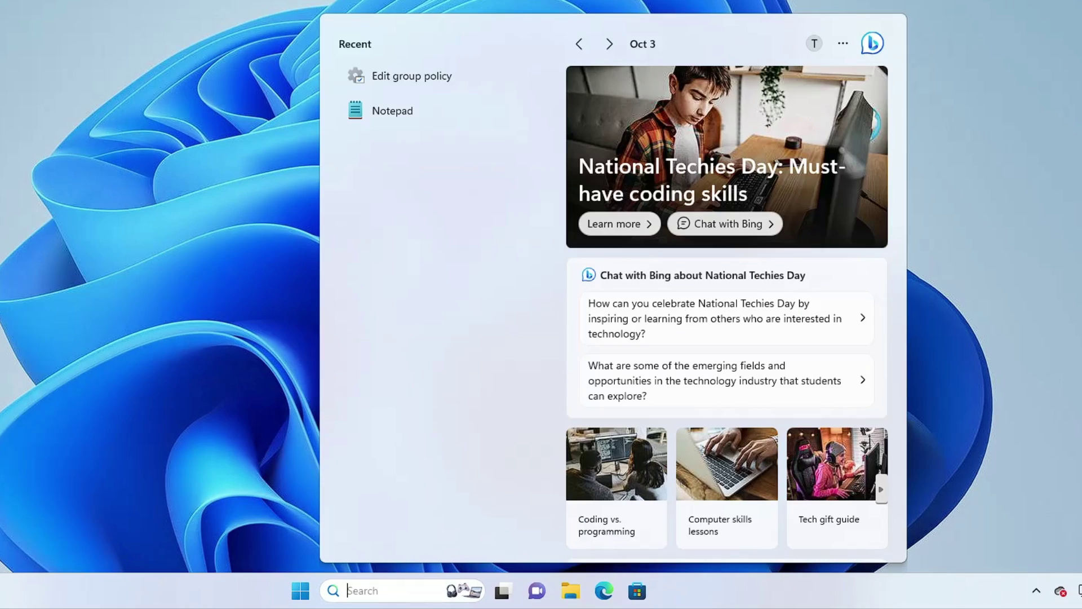
pyautogui.write('cmd')
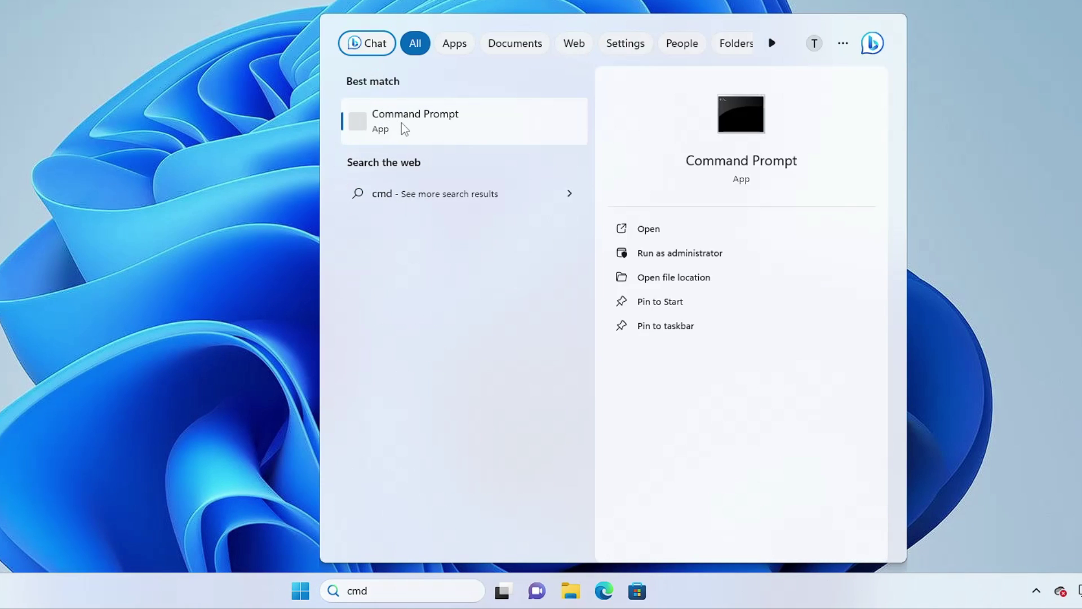
pyautogui.rightClick(402, 128)
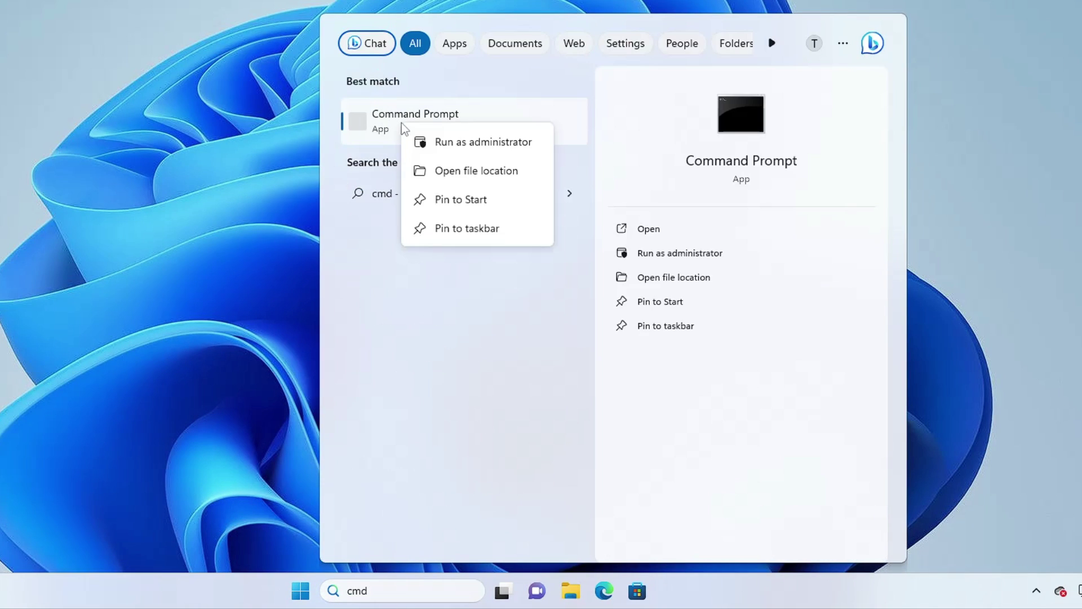
pyautogui.click(455, 141)
pyautogui.click(397, 314)
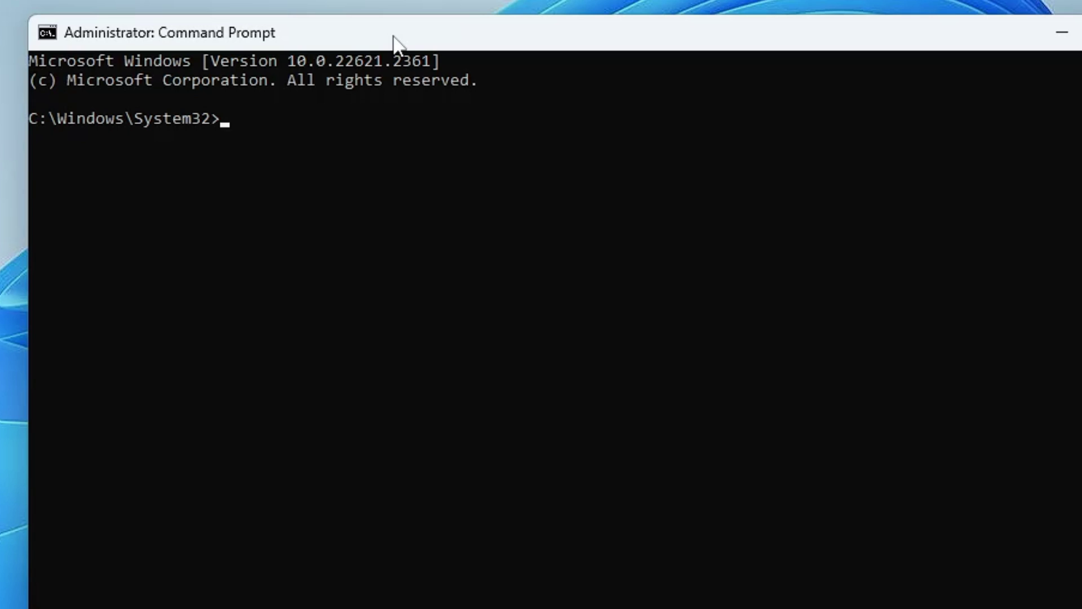
# - Remove Defender's dynamic signatures and run a MpCmdRun signature update
pyautogui.rightClick(314, 131)
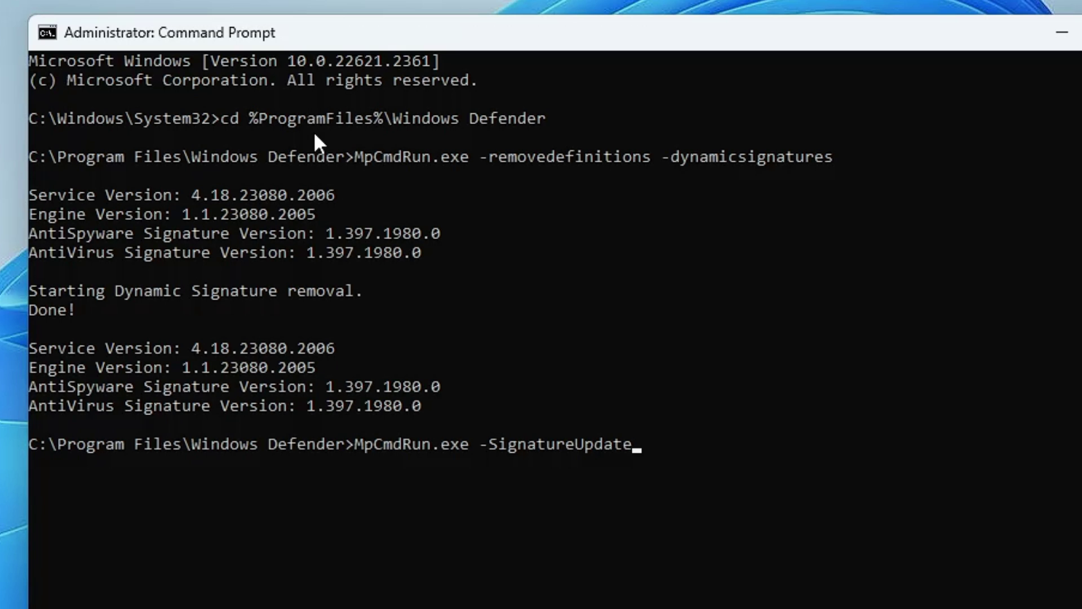
pyautogui.press('Return')
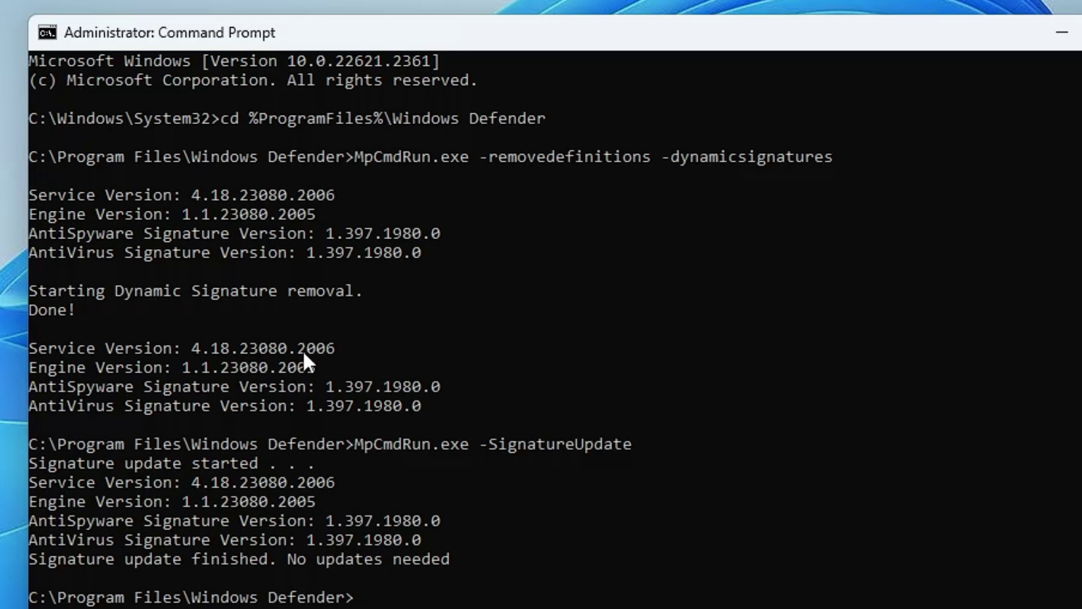
pyautogui.scroll(-3, 303, 350)
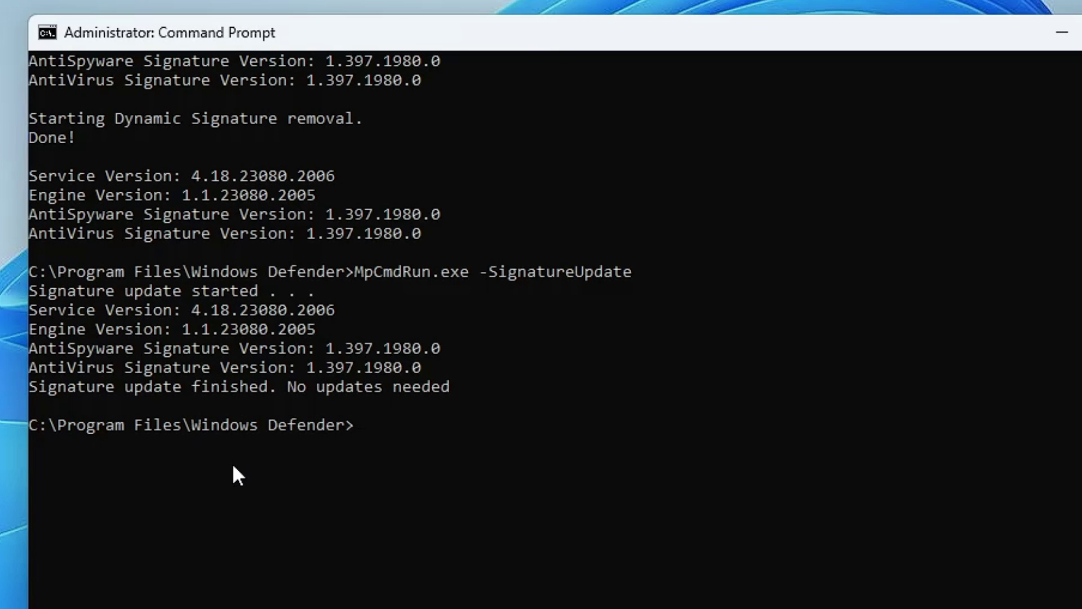
# - Exit Command Prompt and reopen it as administrator to run DISM /Online /Cleanup-Image /RestoreHealth
pyautogui.write('exirt')
pyautogui.press('Return')
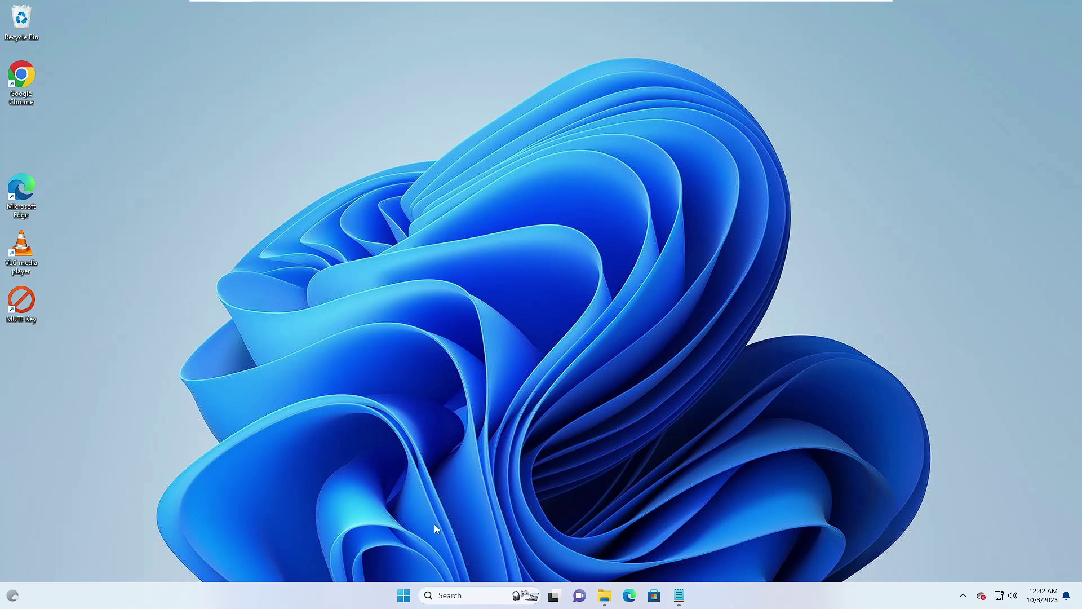
pyautogui.click(477, 596)
pyautogui.write('cmd')
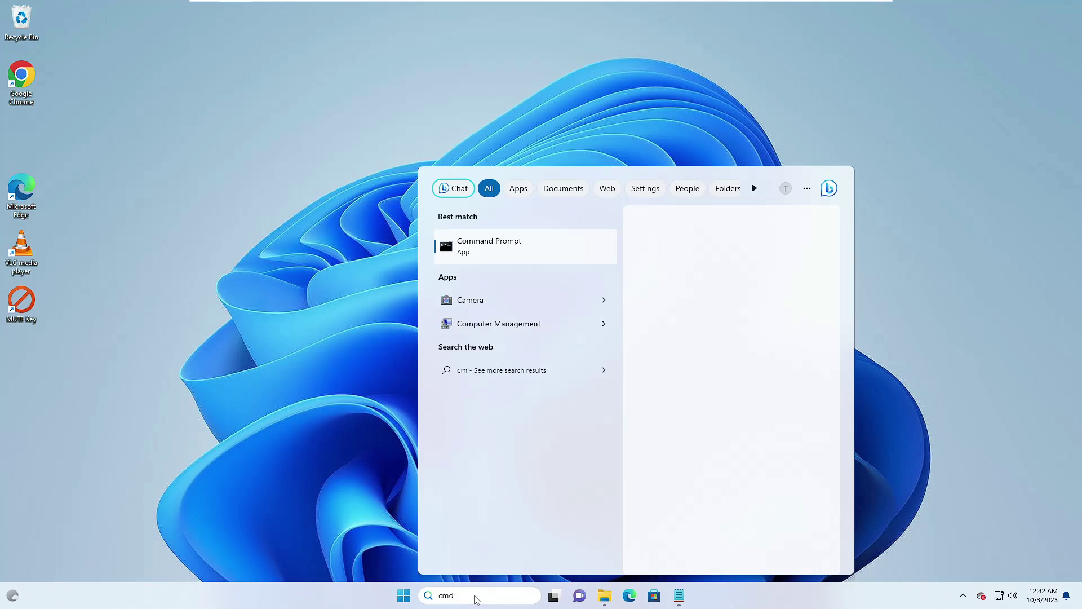
pyautogui.rightClick(501, 254)
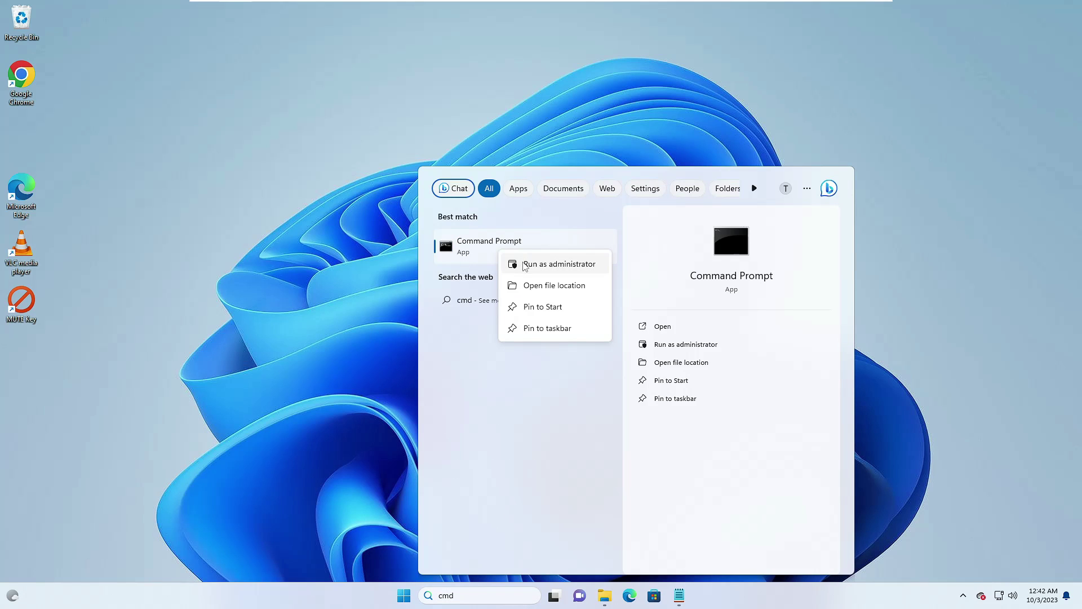
pyautogui.click(507, 263)
pyautogui.click(490, 386)
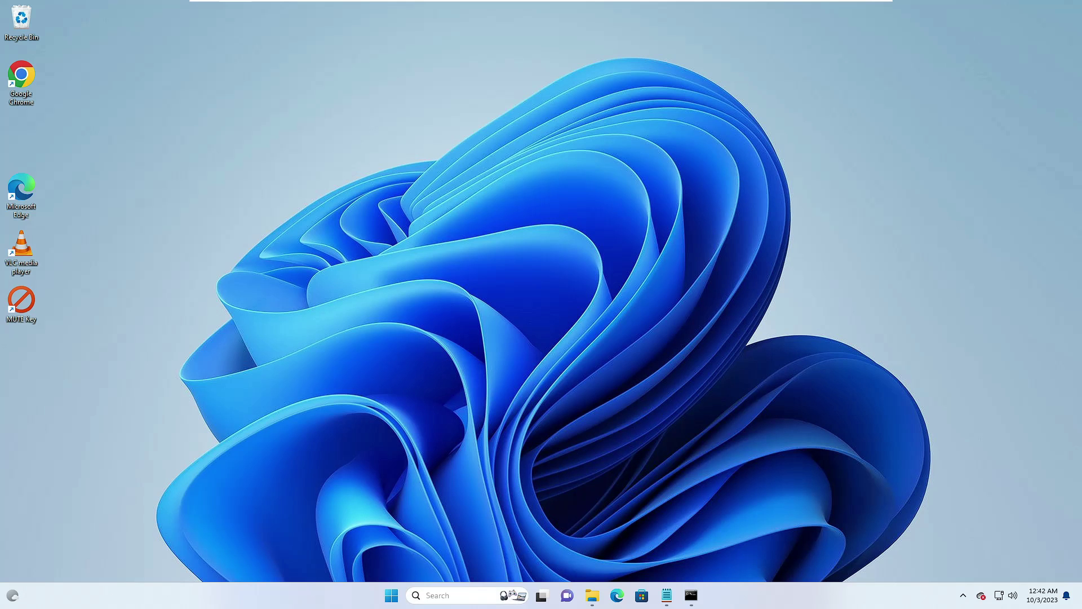
# - Set Windows Security's background app permission to Never in its app settings
pyautogui.click(469, 601)
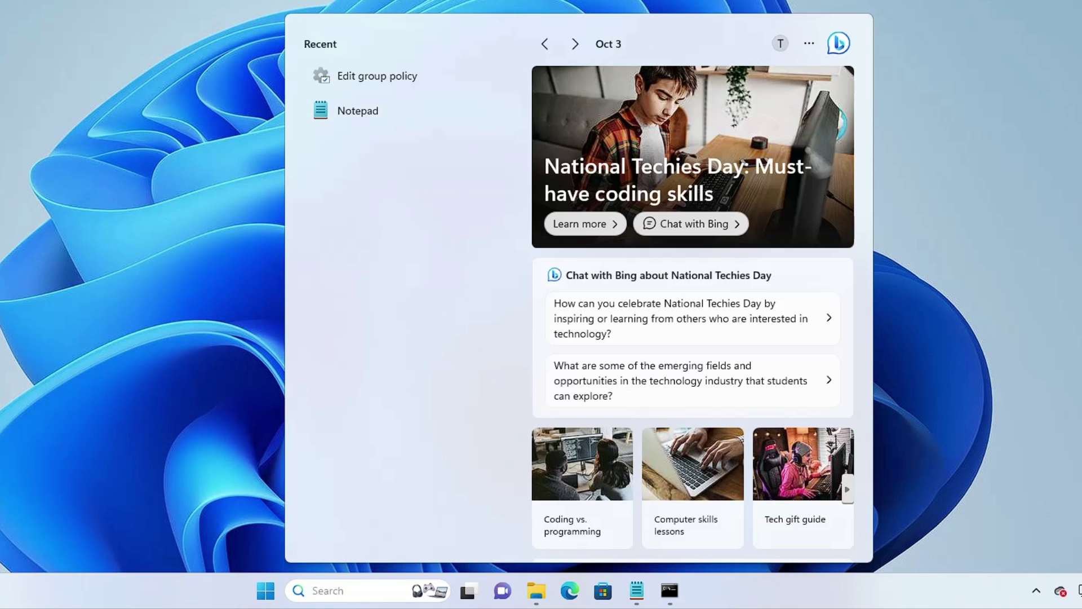
pyautogui.write('windo')
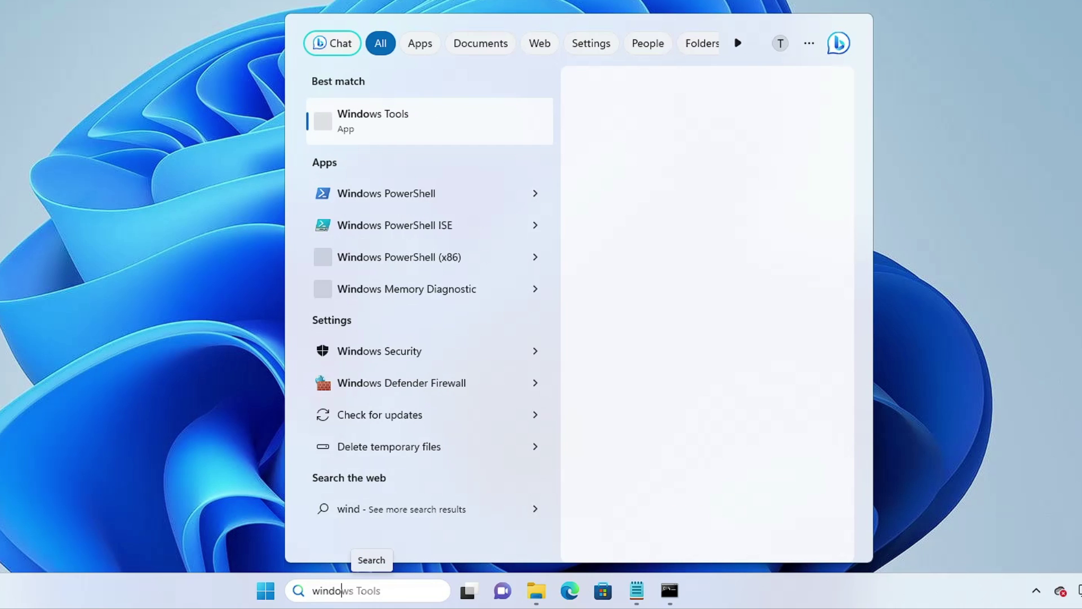
pyautogui.write('ws sec')
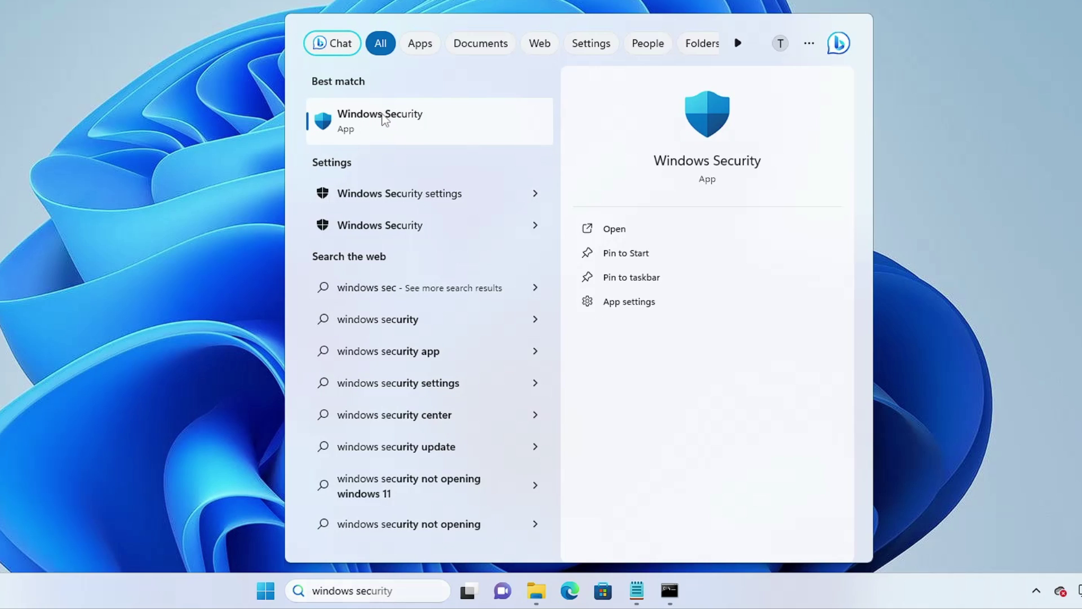
pyautogui.rightClick(383, 116)
pyautogui.click(443, 198)
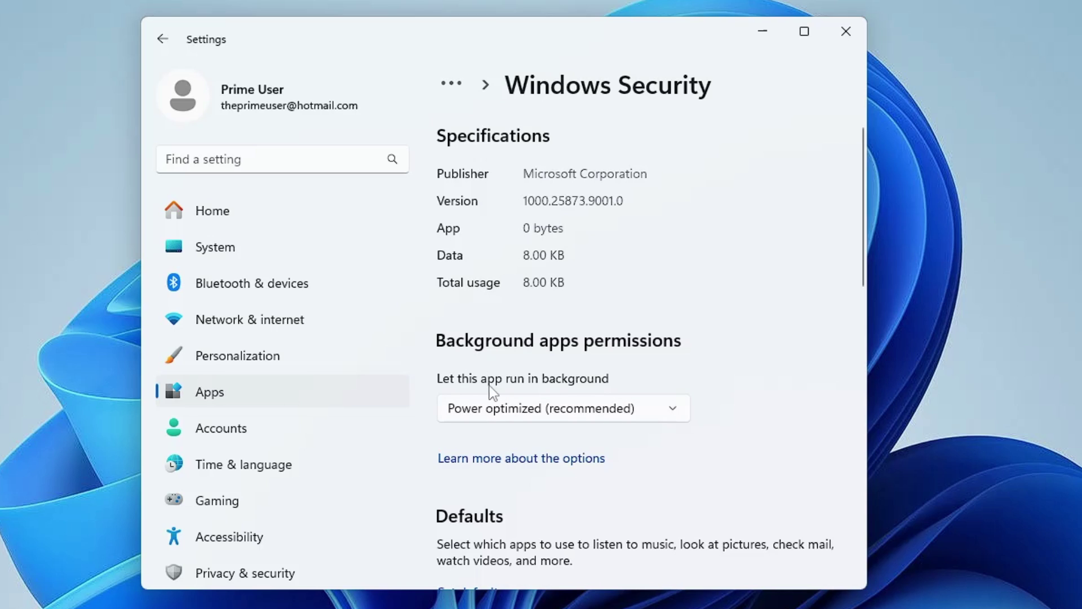
pyautogui.click(541, 408)
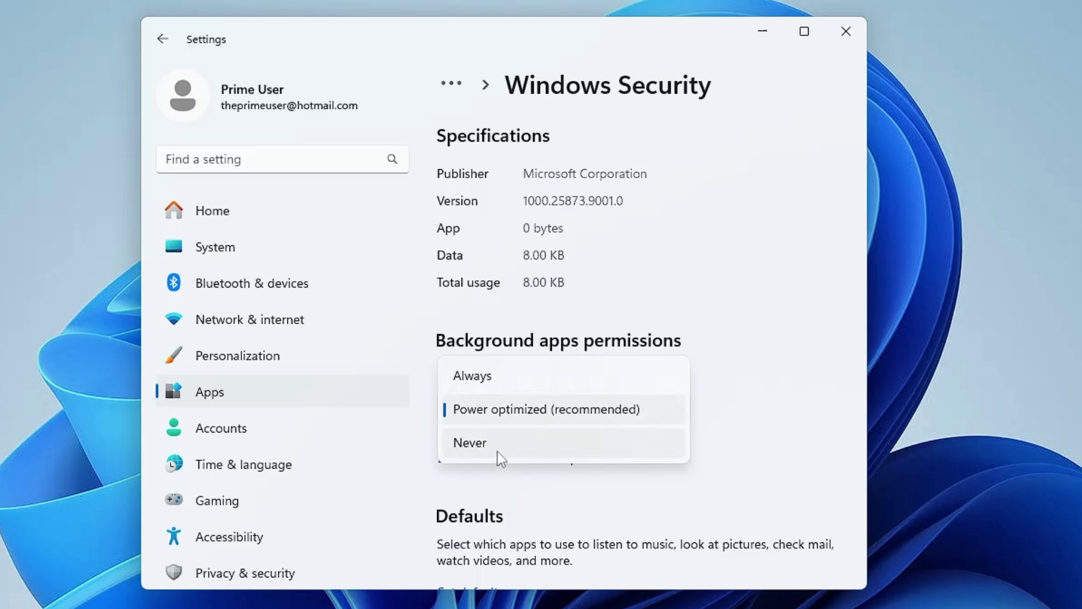
pyautogui.click(773, 403)
pyautogui.press('Down')
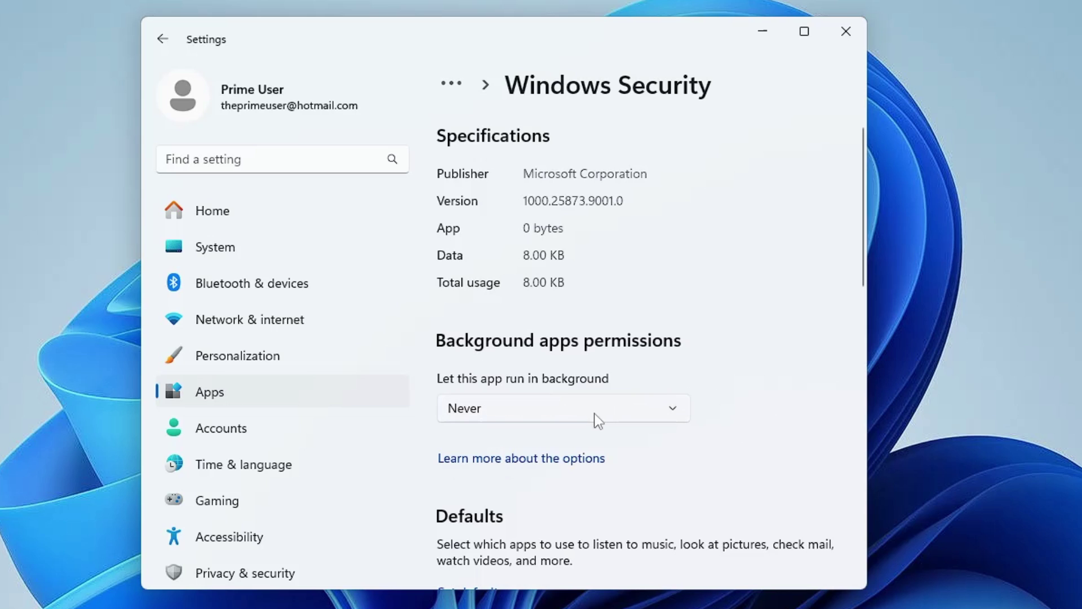
pyautogui.scroll(-10, 733, 400)
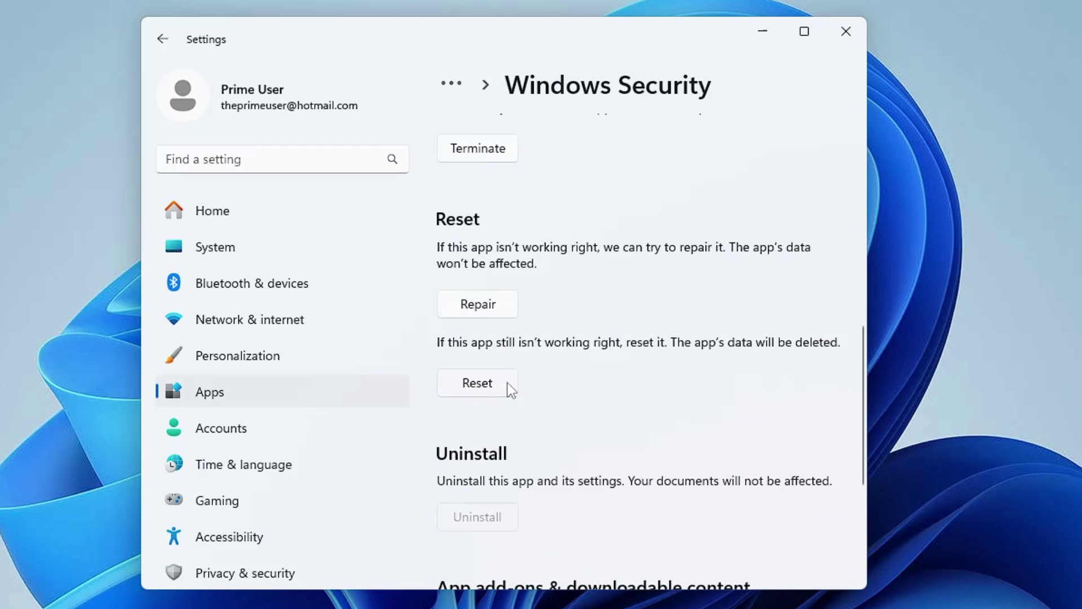
# - Repair and then reset the Windows Security app
pyautogui.click(479, 306)
pyautogui.click(496, 388)
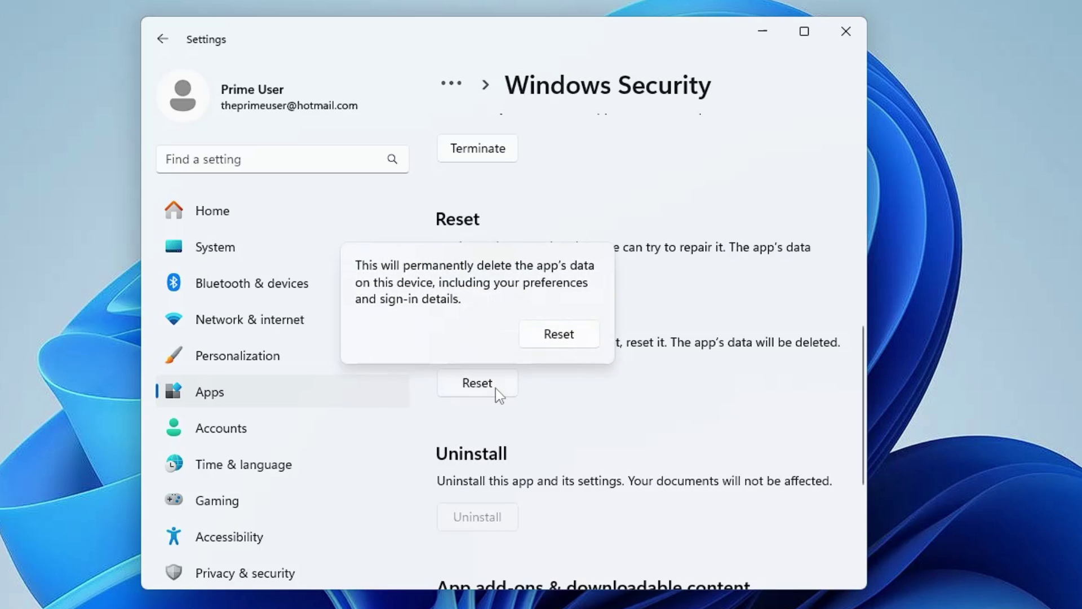
pyautogui.click(564, 345)
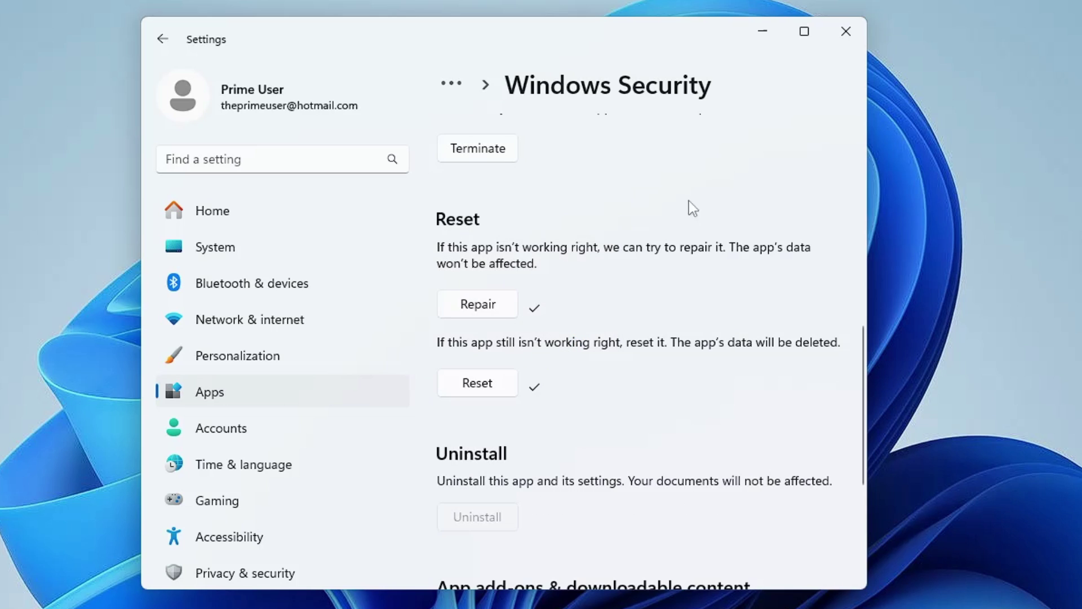
# - Close Settings and launch the Local Group Policy Editor via a gpedit search
pyautogui.click(844, 42)
pyautogui.press('super+s')
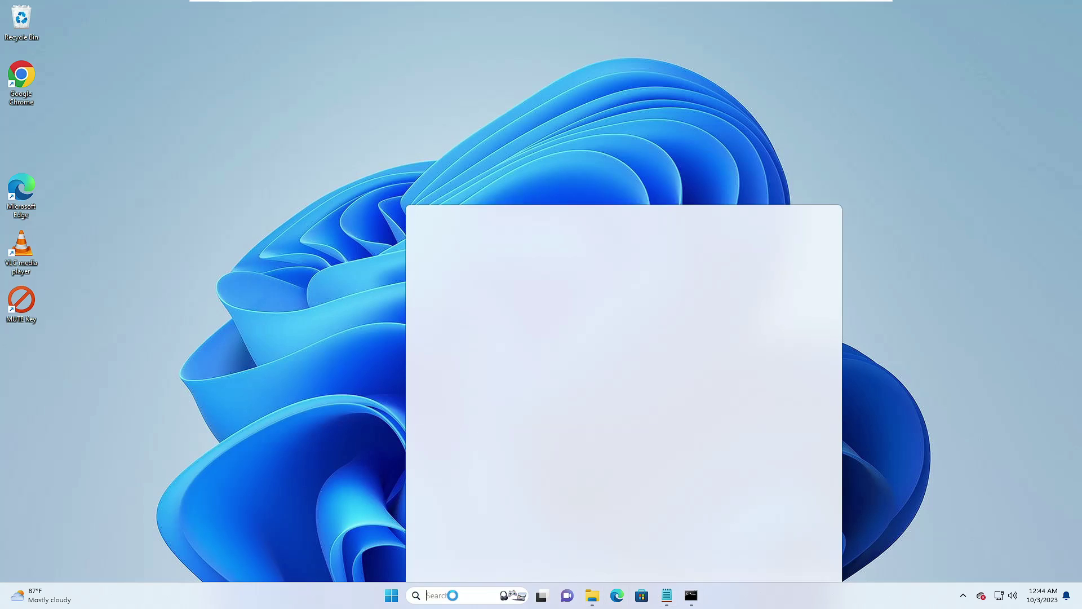
pyautogui.write('gpedit')
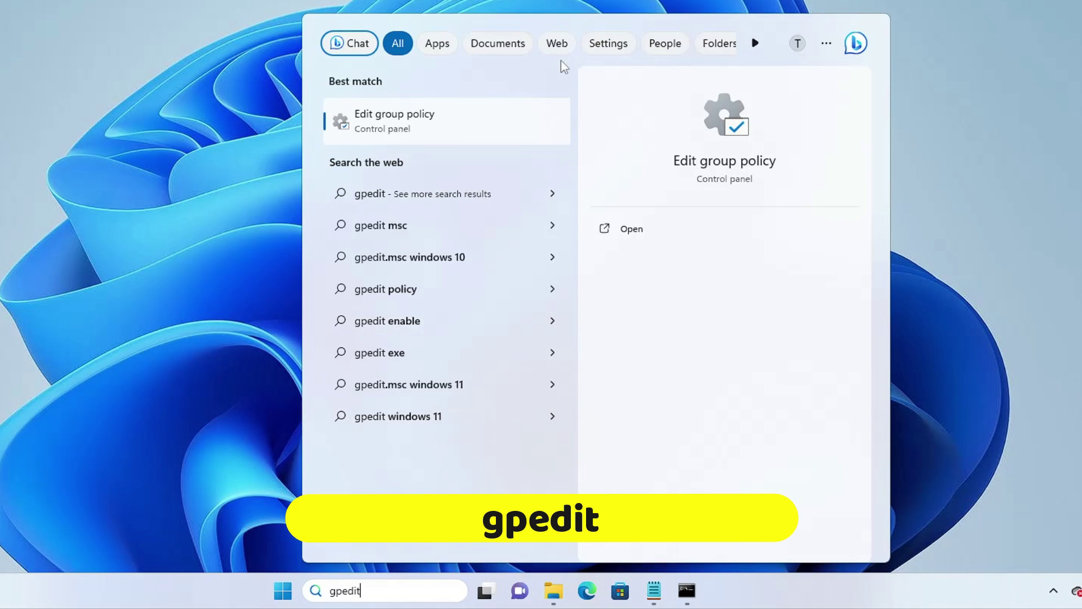
pyautogui.click(431, 119)
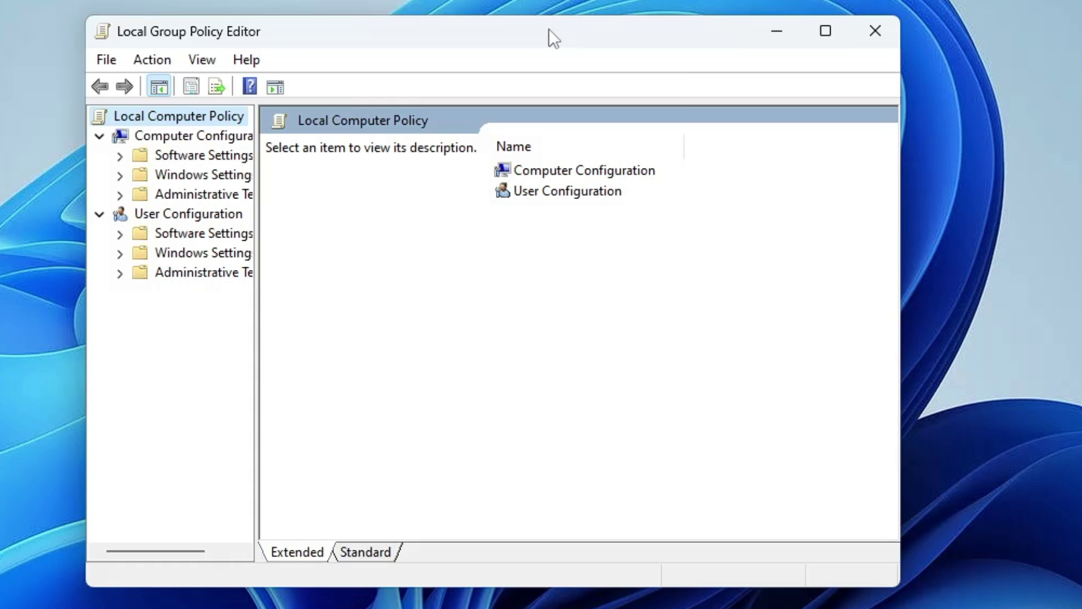
# - Browse Administrative Templates to Windows Components > Windows Security > Virus and threat protection policies
pyautogui.moveTo(257, 301); pyautogui.dragTo(302, 302)
pyautogui.click(229, 197)
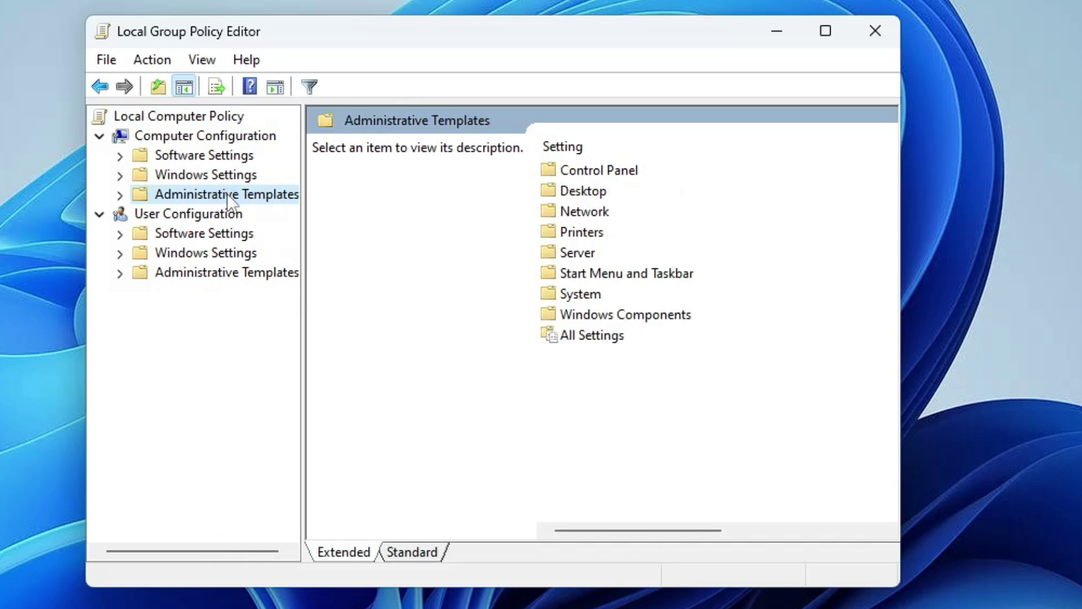
pyautogui.click(175, 141)
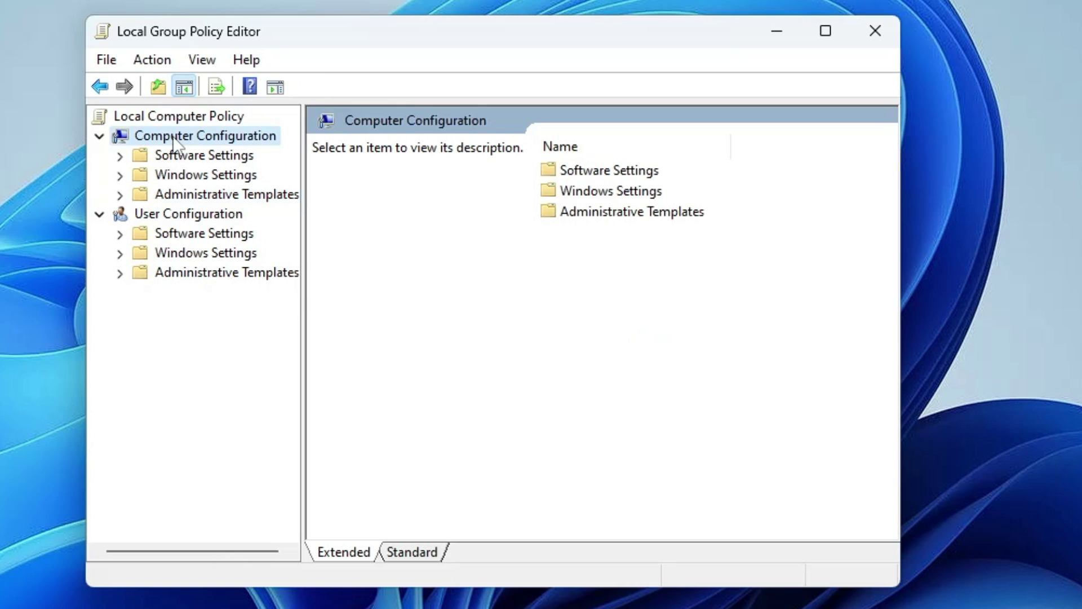
pyautogui.click(205, 195)
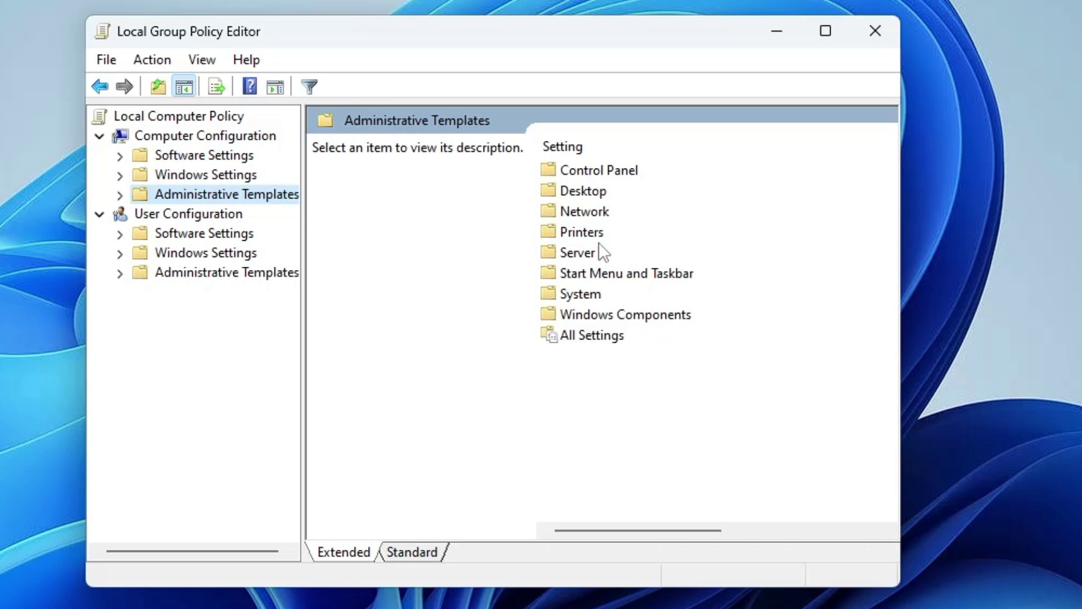
pyautogui.doubleClick(600, 315)
pyautogui.scroll(-20, 608, 319)
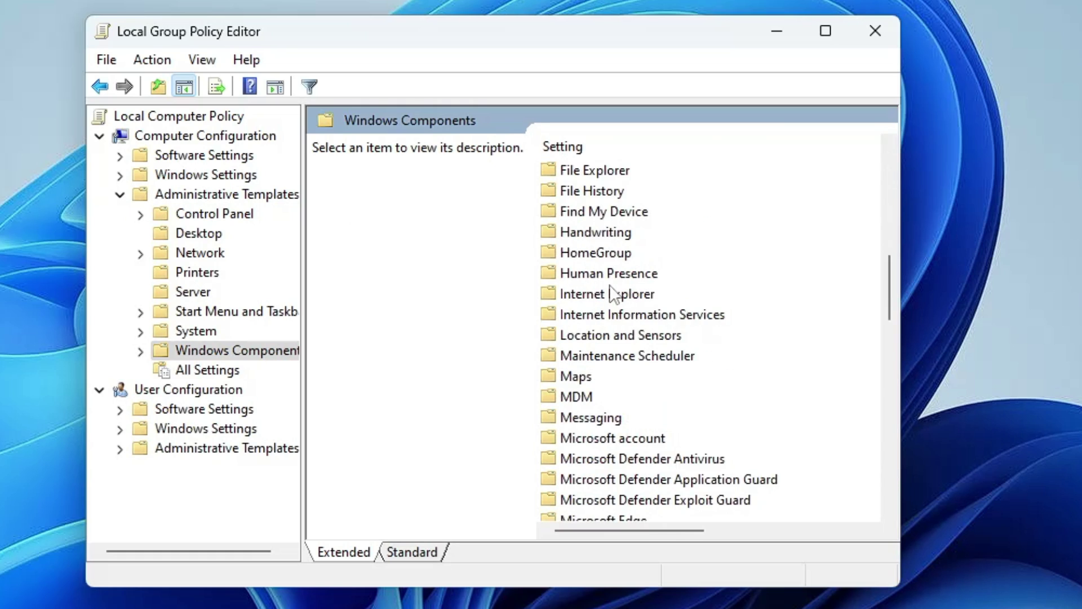
pyautogui.click(591, 461)
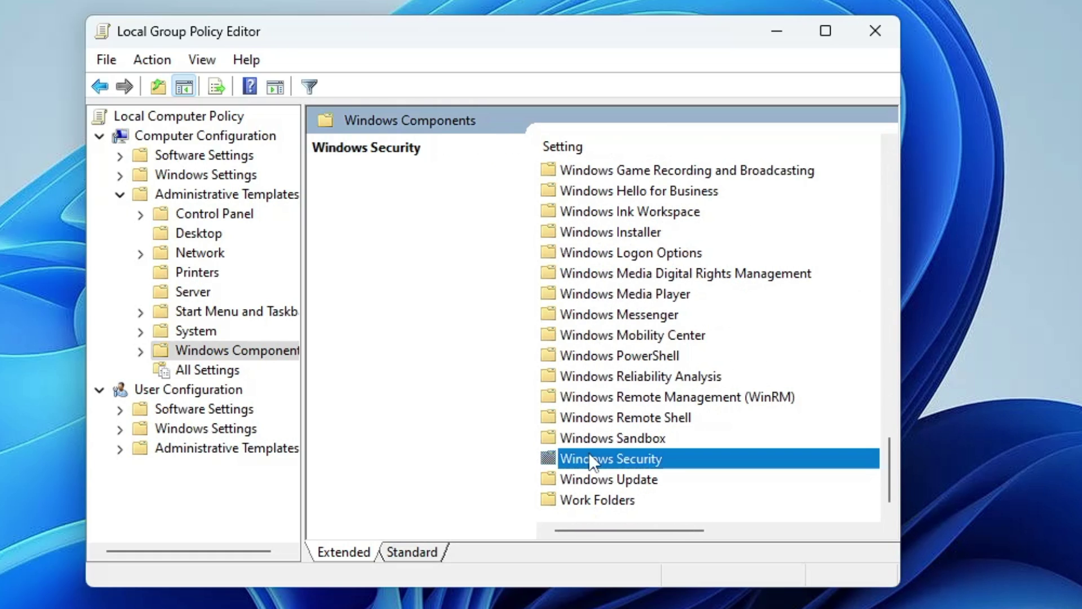
pyautogui.doubleClick(585, 458)
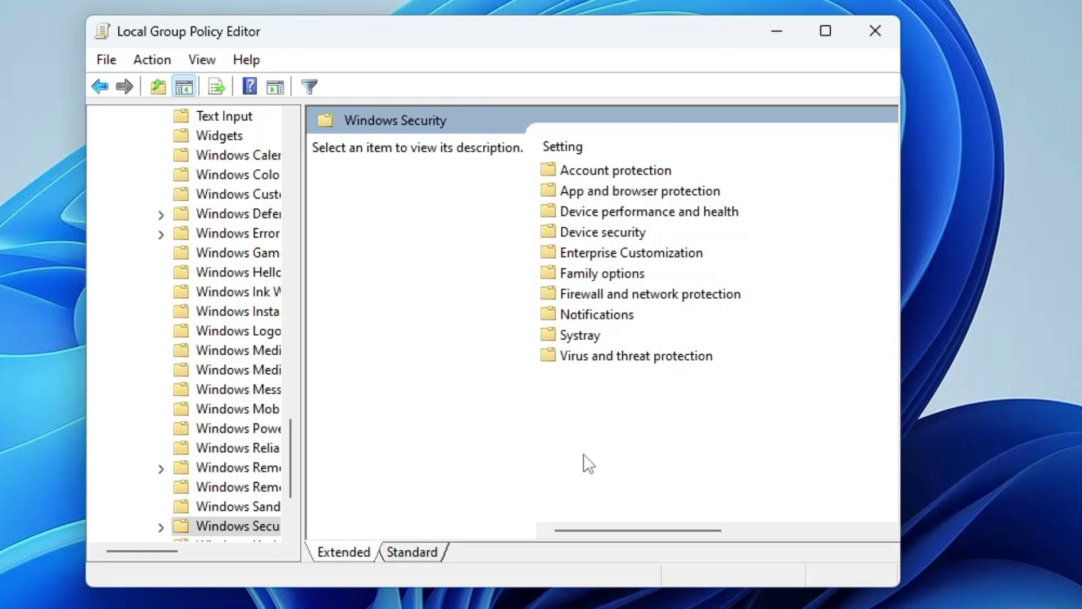
pyautogui.click(589, 368)
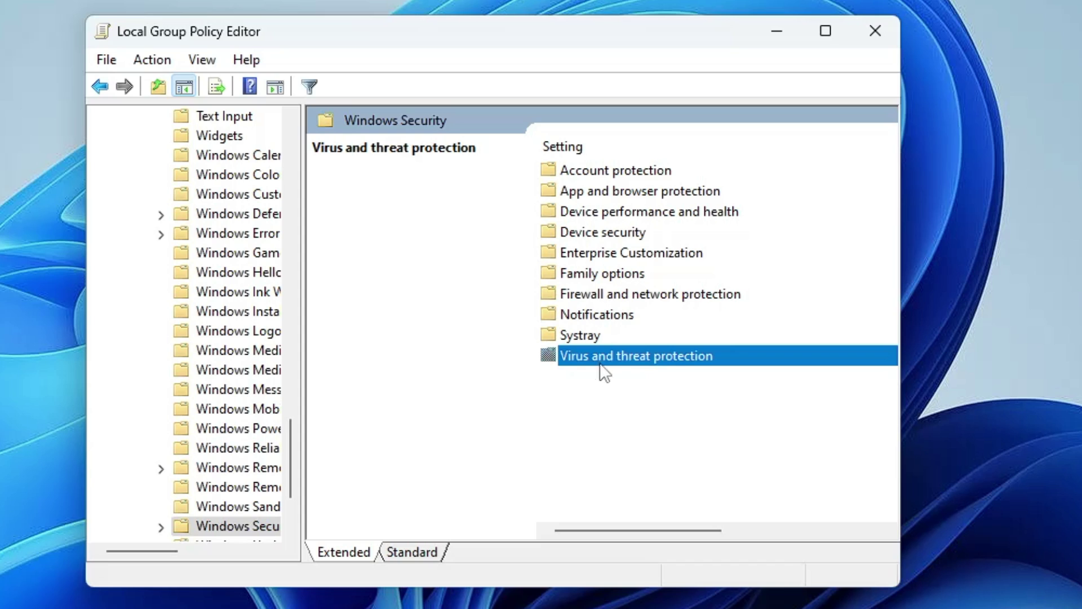
pyautogui.doubleClick(668, 363)
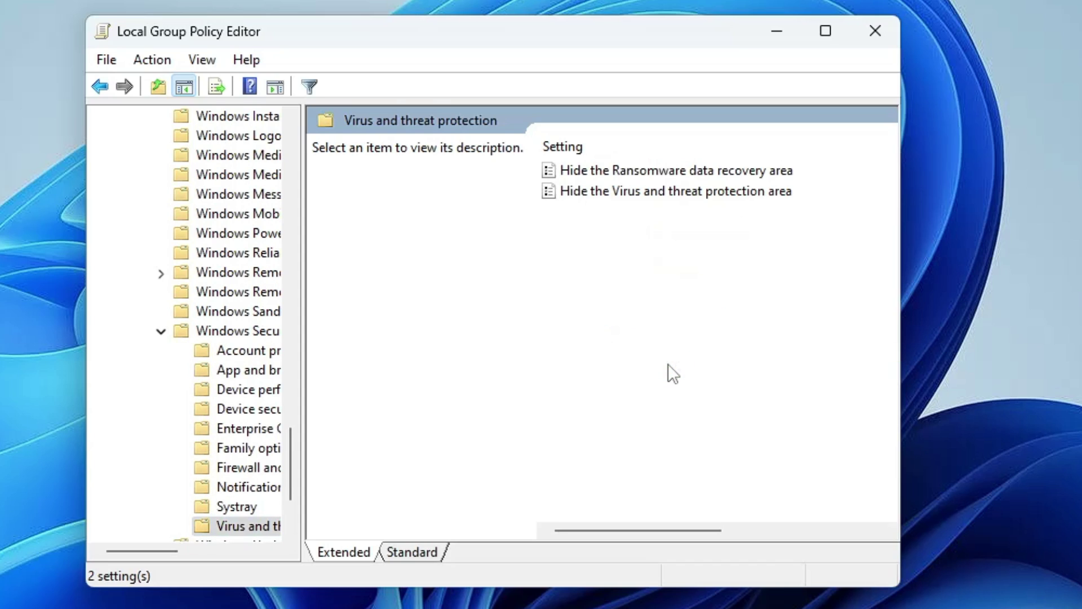
pyautogui.click(636, 194)
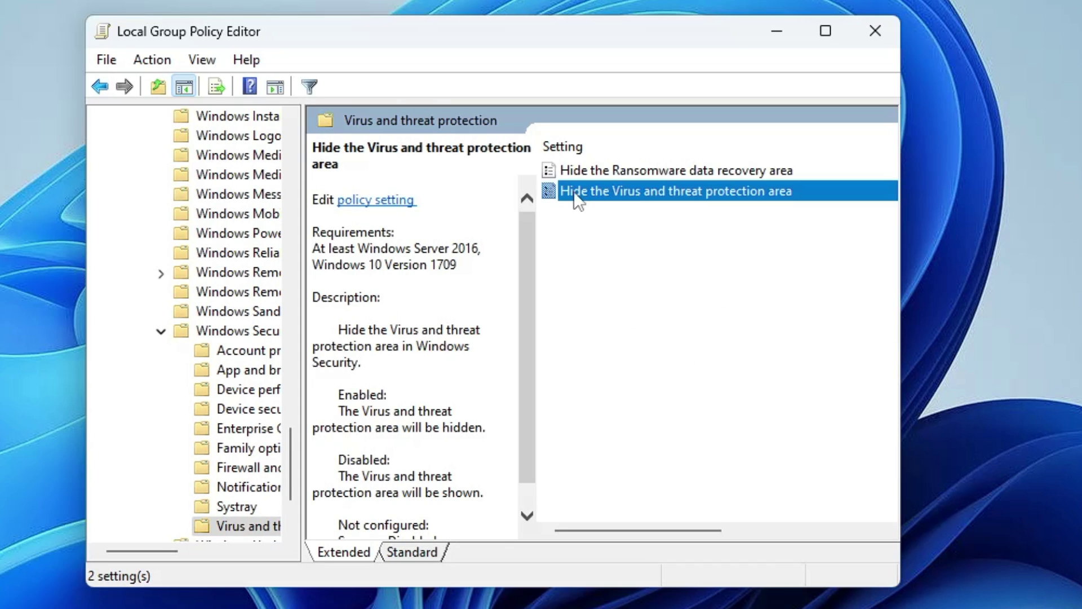
# - Change the Hide the Virus and threat protection area policy from Enabled to Not Configured
pyautogui.doubleClick(718, 192)
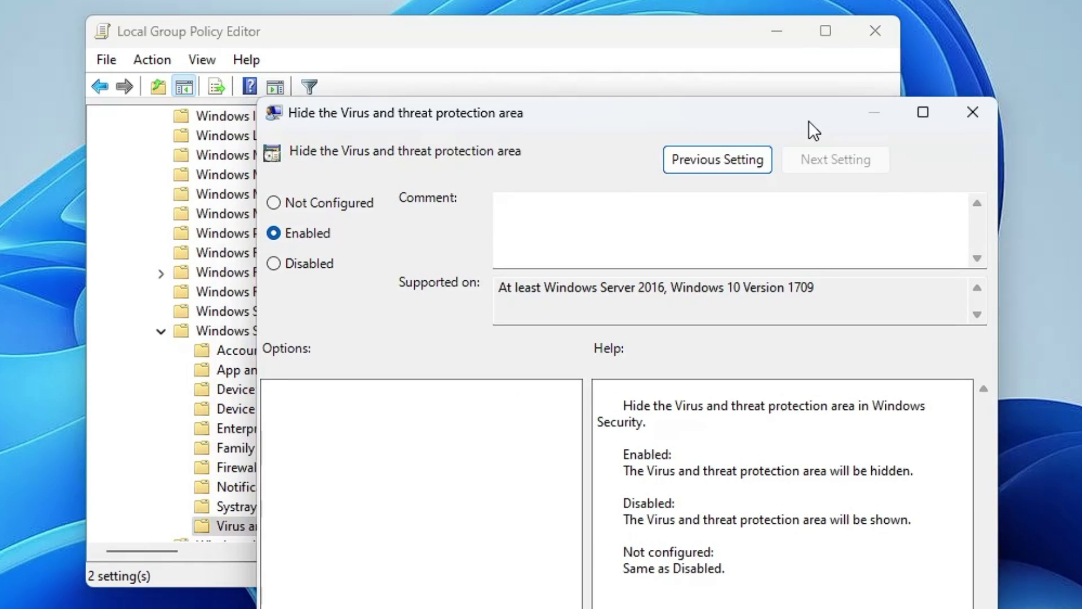
pyautogui.moveTo(810, 121); pyautogui.dragTo(773, 26)
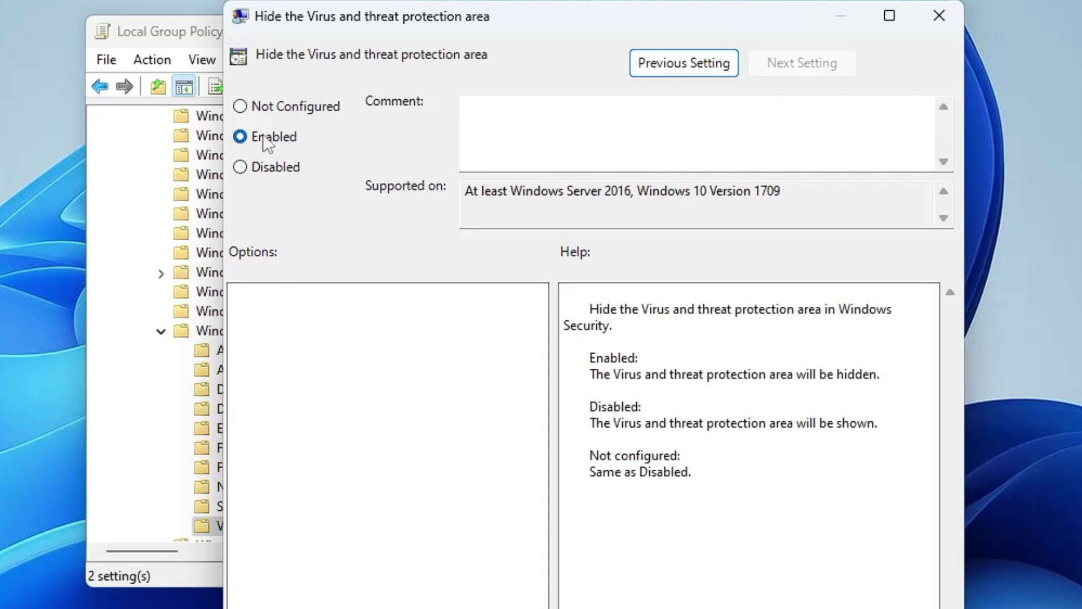
pyautogui.click(240, 106)
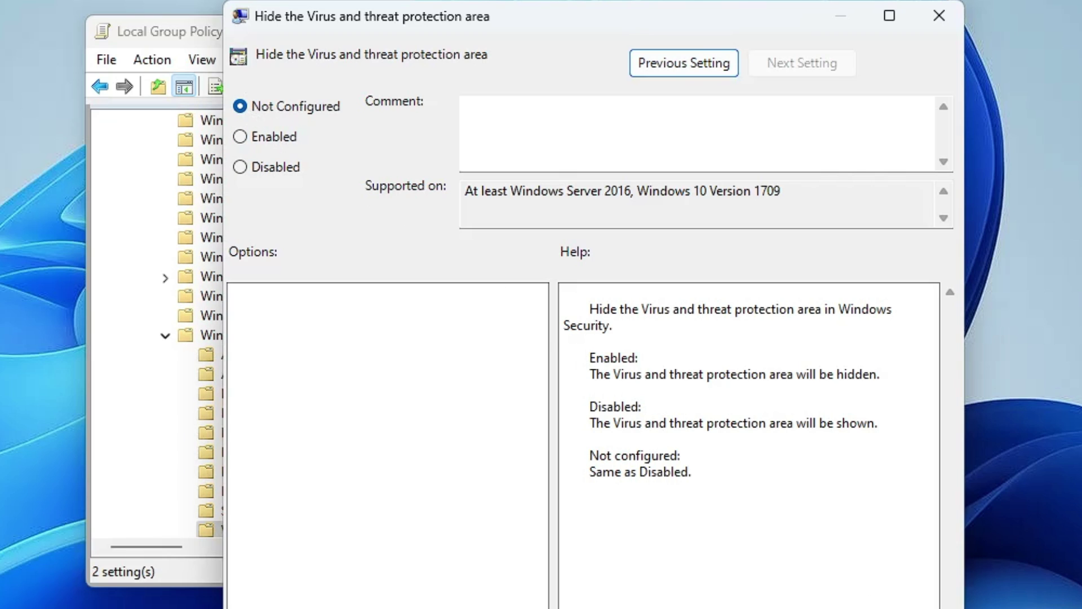
pyautogui.press('Escape')
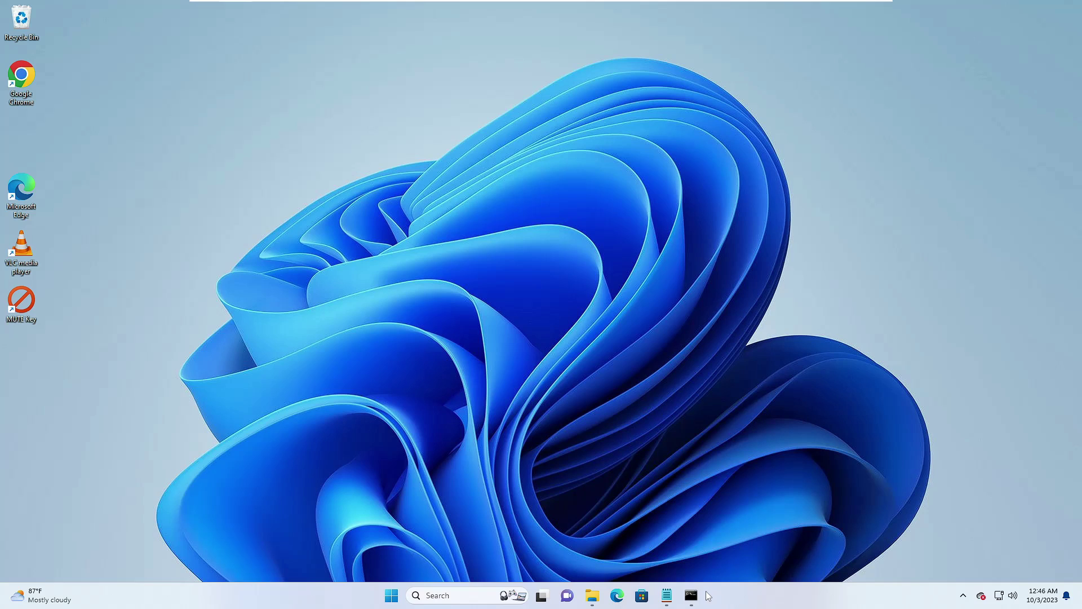
# - Return to the administrator Command Prompt and run sfc /scannow
pyautogui.click(691, 596)
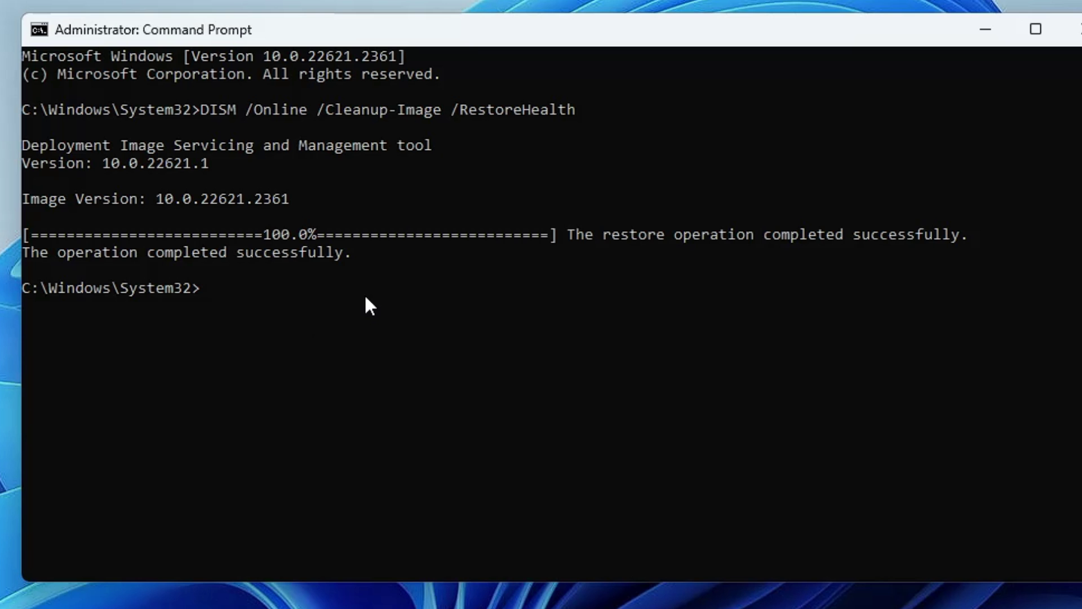
pyautogui.write('sfc /scannow')
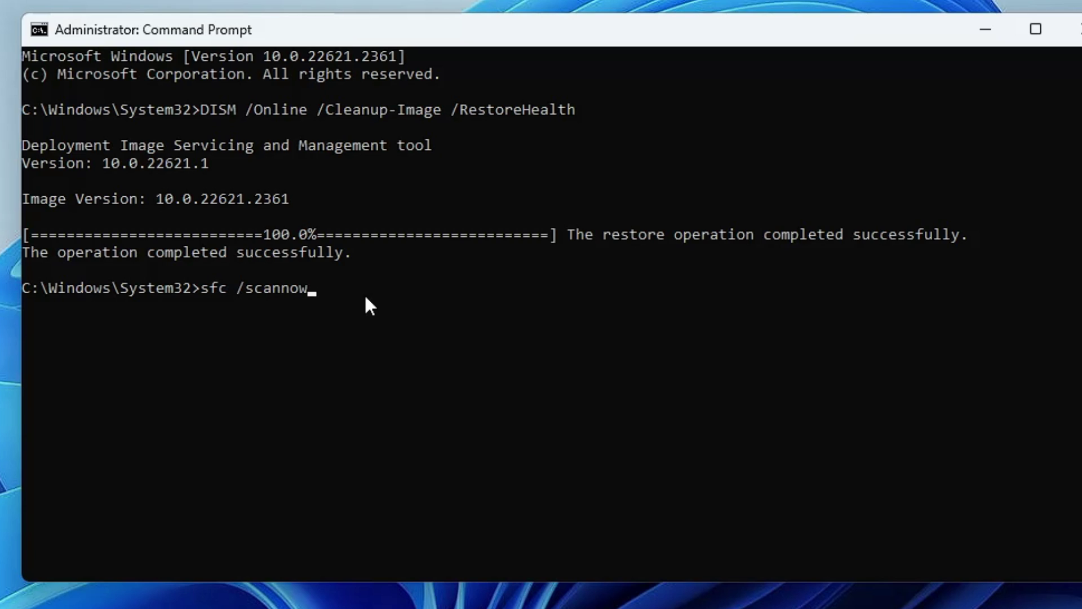
pyautogui.press('Return')
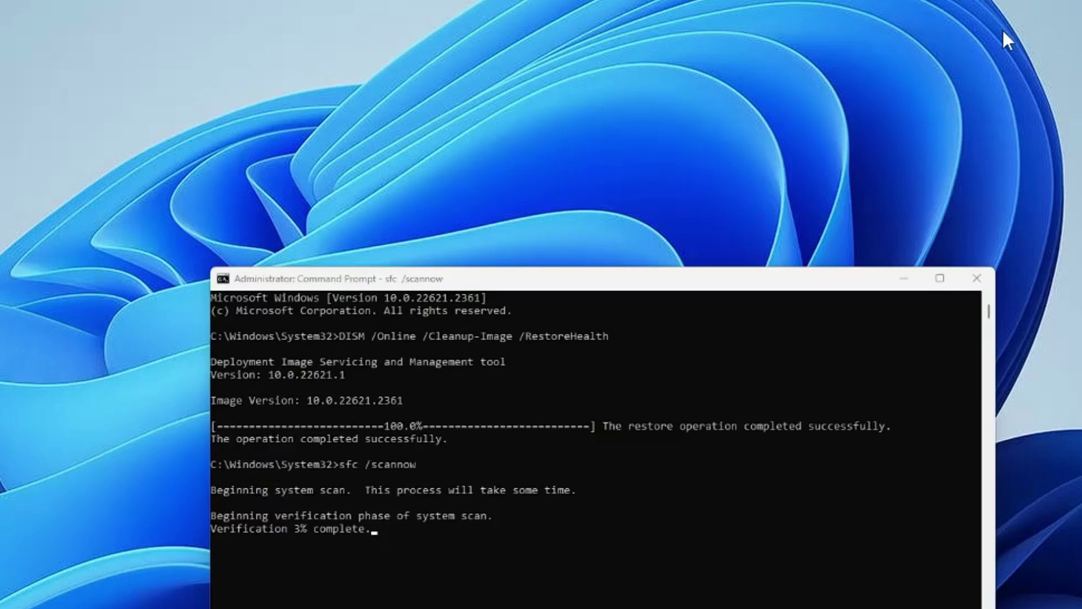
# - Minimize Command Prompt and launch Registry Editor with regedit, approving the admin prompt
pyautogui.click(1003, 31)
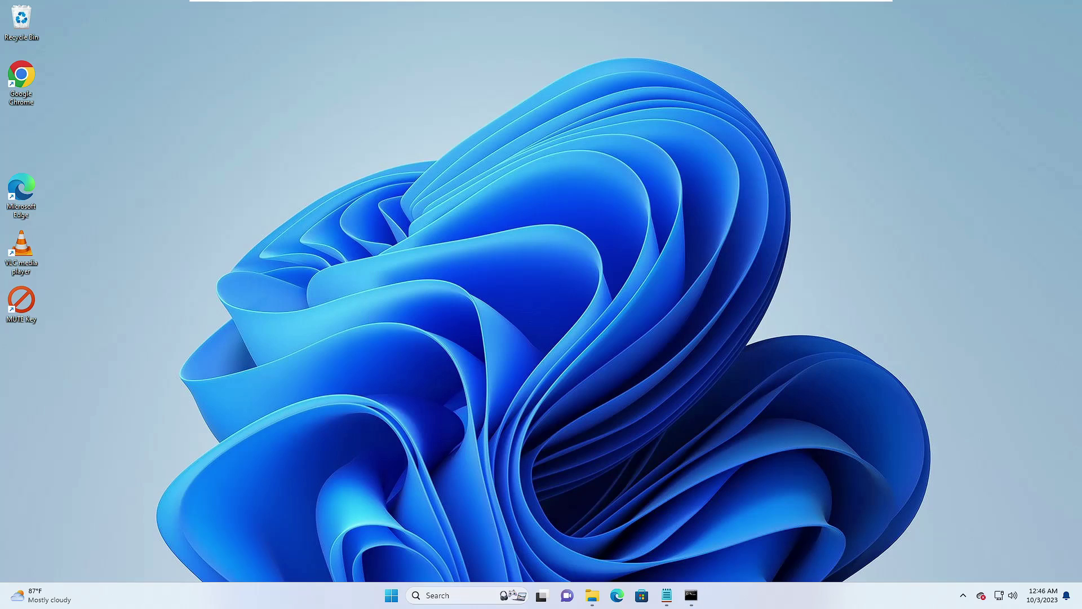
pyautogui.click(445, 595)
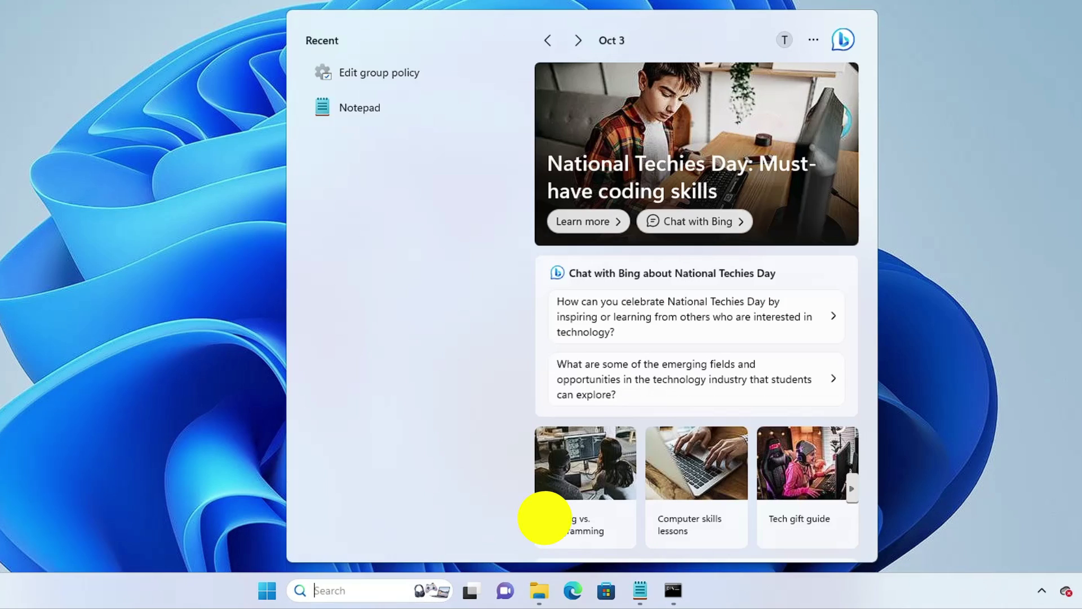
pyautogui.write('regedit')
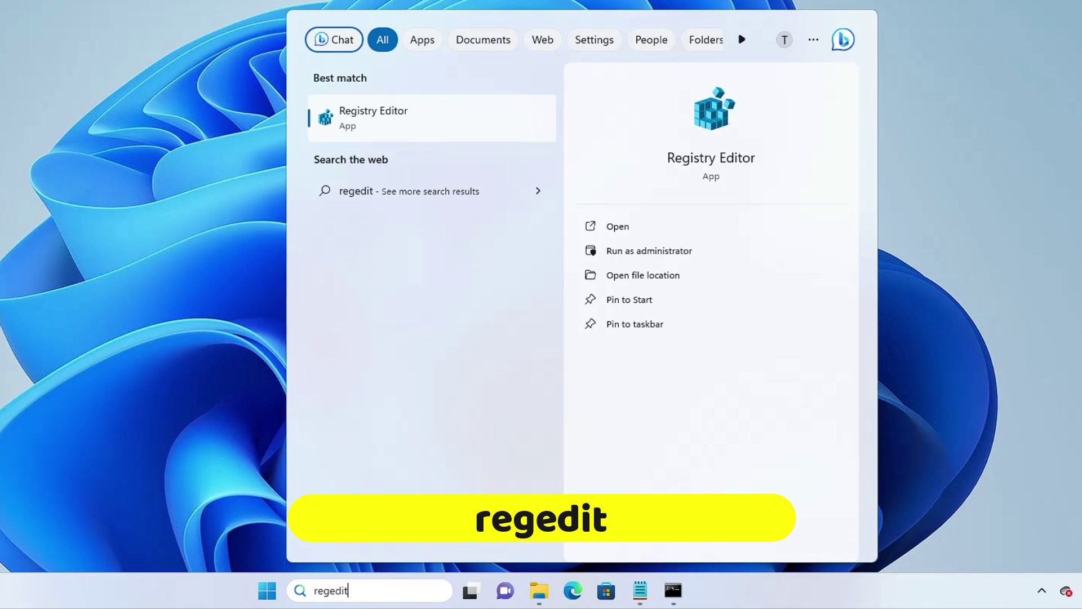
pyautogui.press('Return')
pyautogui.click(397, 304)
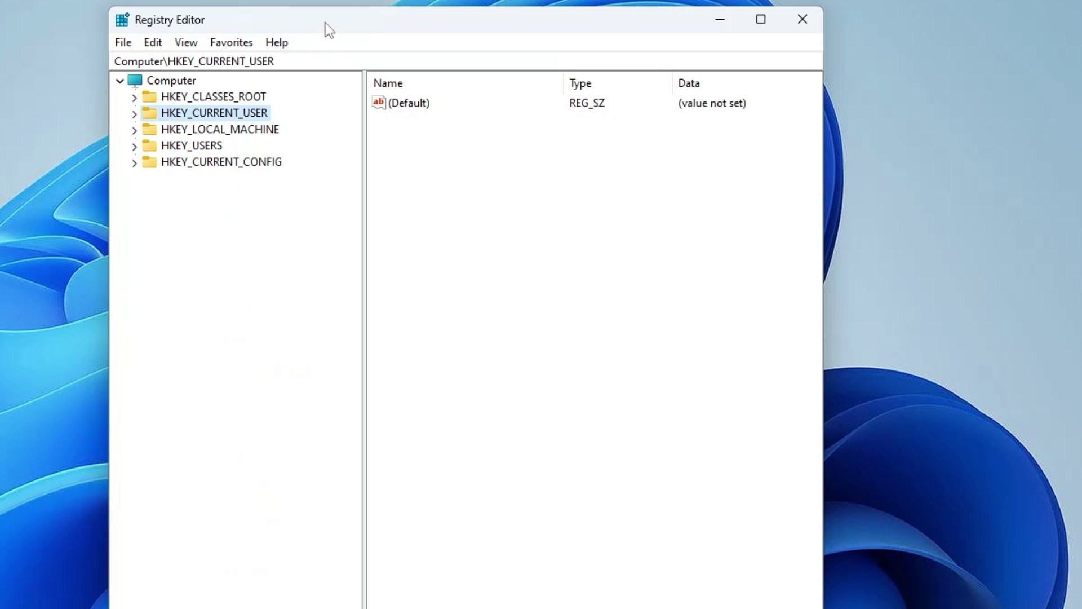
# - Expand HKEY_LOCAL_MACHINE\SYSTEM\CurrentControlSet\Services in Registry Editor's tree
pyautogui.moveTo(329, 31); pyautogui.dragTo(306, 50)
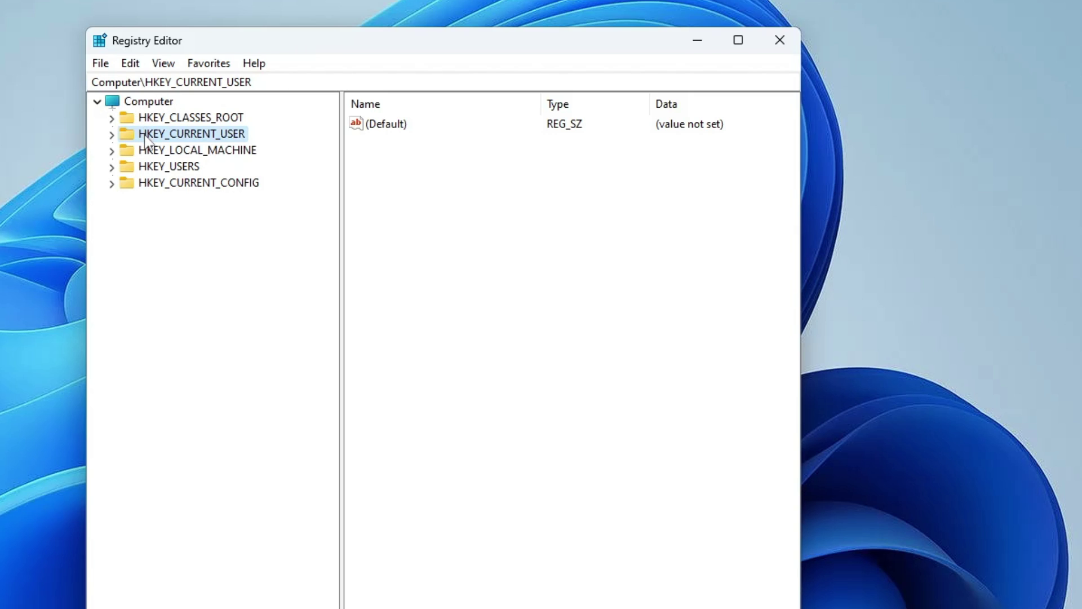
pyautogui.doubleClick(176, 149)
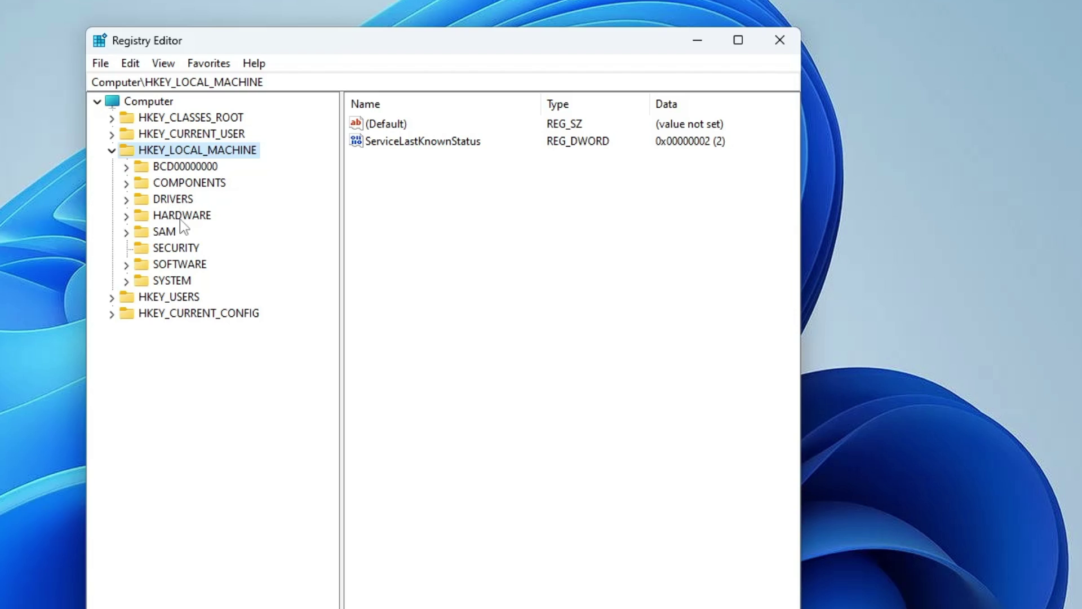
pyautogui.doubleClick(172, 280)
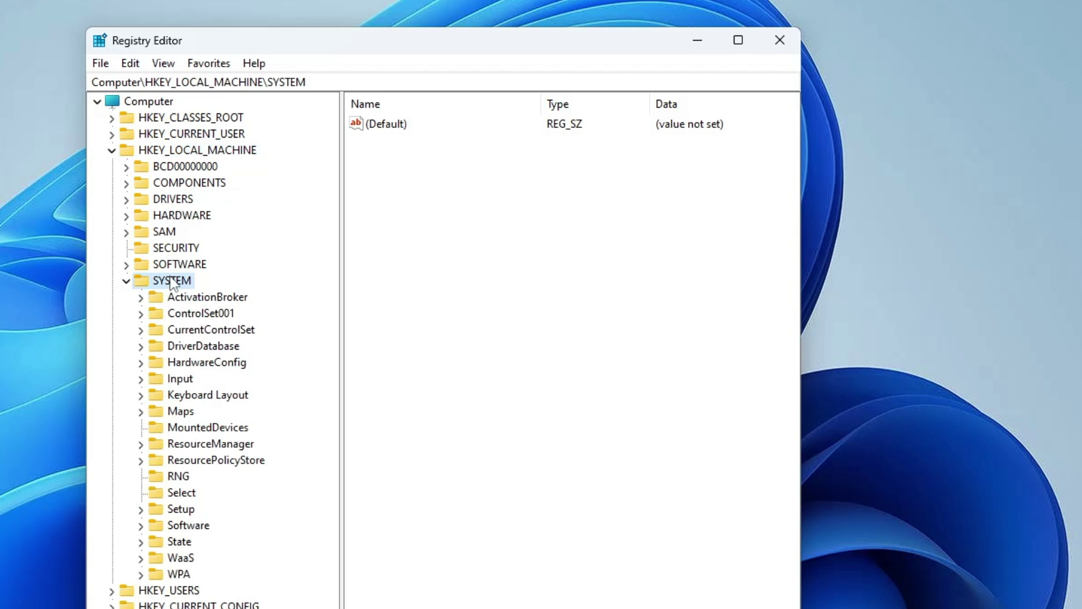
pyautogui.click(198, 329)
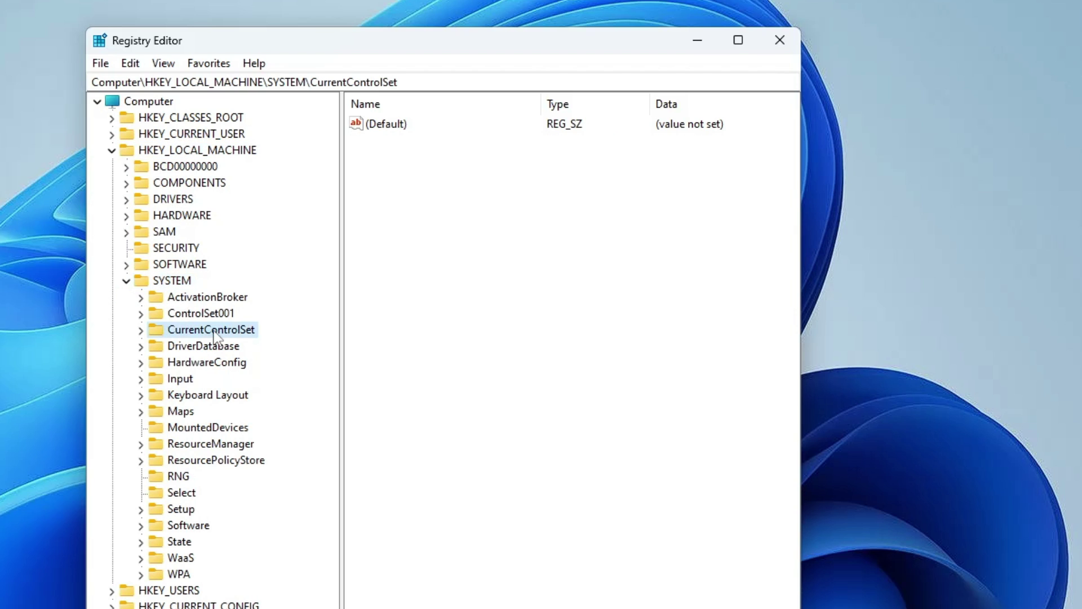
pyautogui.doubleClick(213, 330)
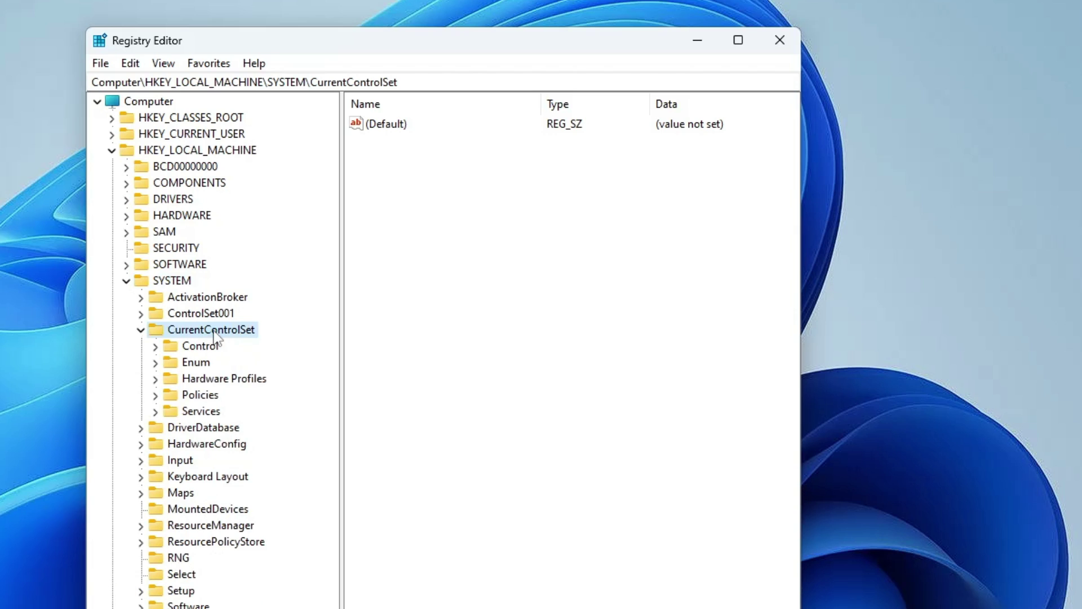
pyautogui.click(214, 412)
pyautogui.doubleClick(213, 412)
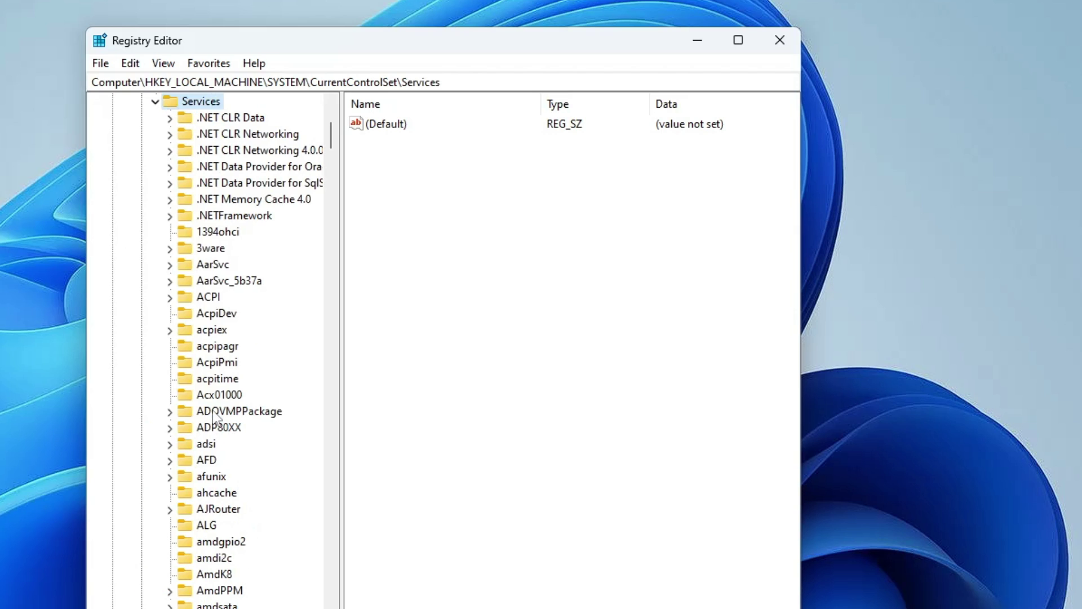
# - Navigate the Services keys to wscsvc and open it, showing its Start value of 2
pyautogui.click(226, 269)
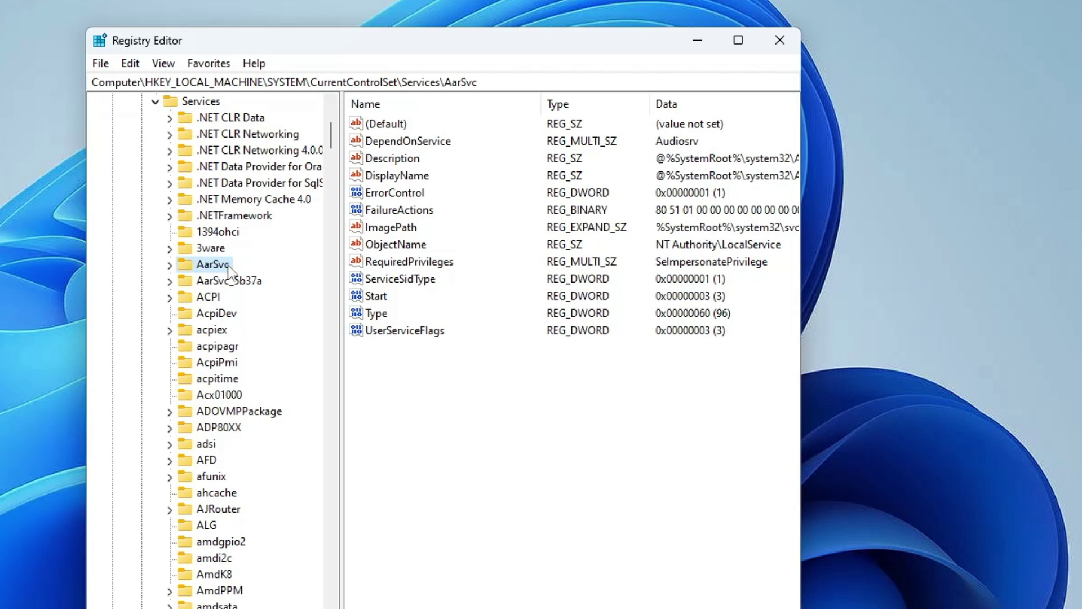
pyautogui.press('w')
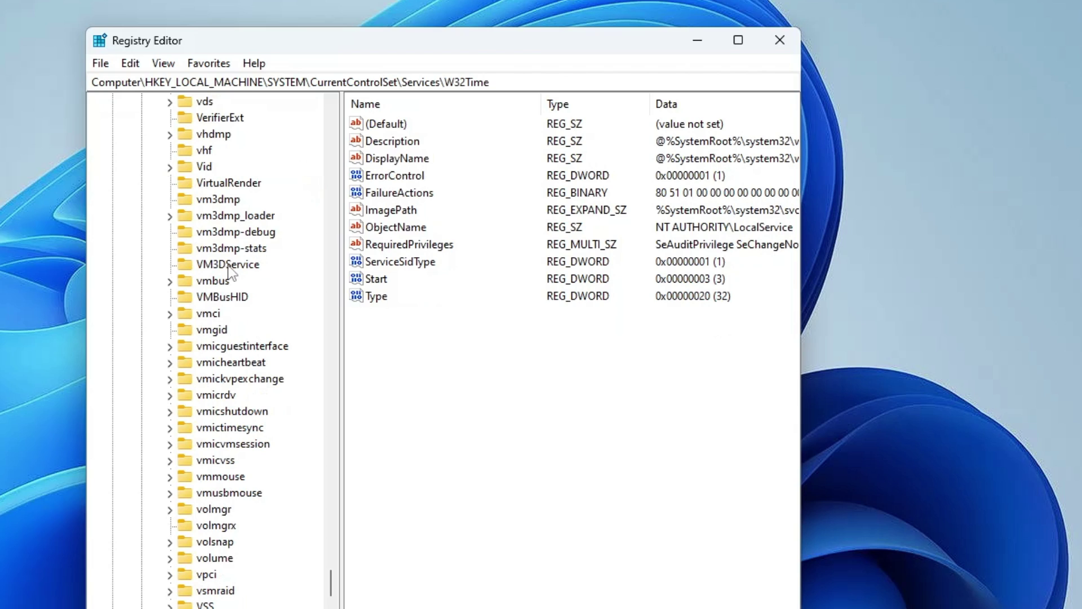
pyautogui.scroll(-5, 253, 316)
pyautogui.scroll(-1, 263, 335)
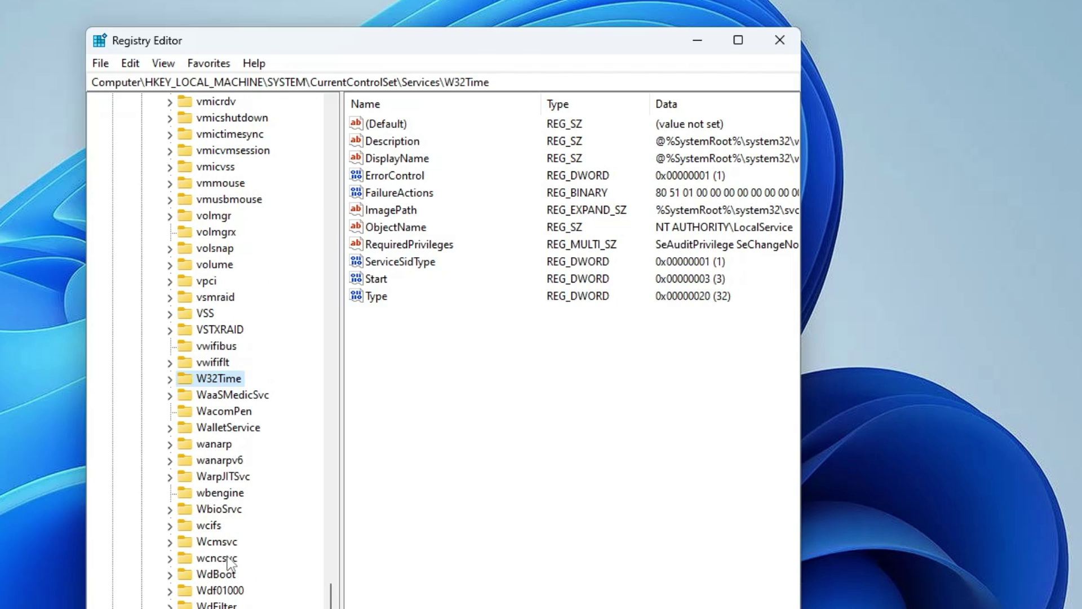
pyautogui.scroll(-2, 239, 514)
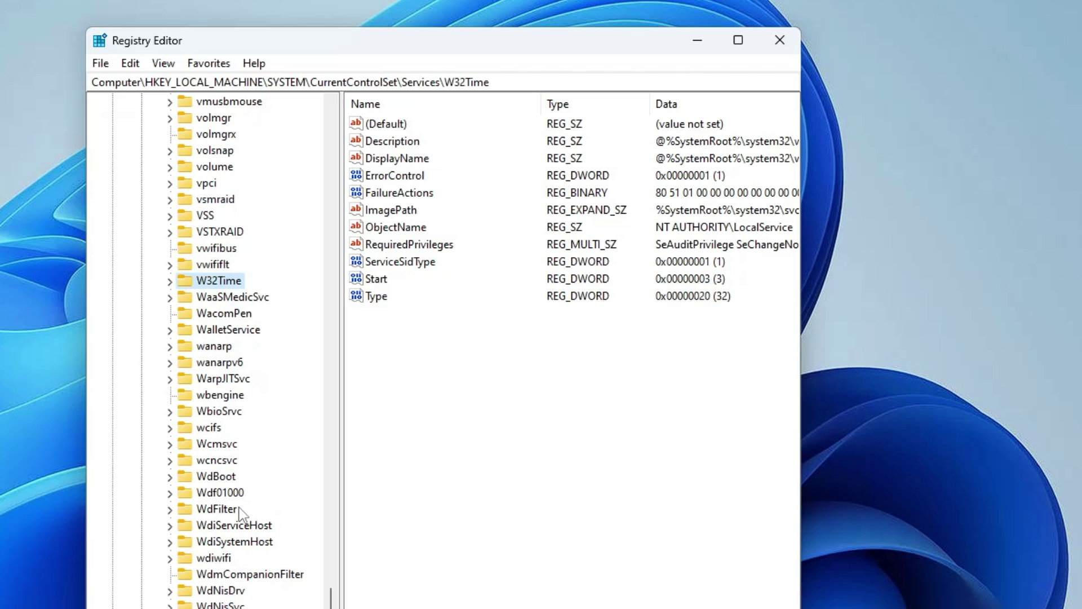
pyautogui.scroll(-19, 237, 395)
pyautogui.click(216, 282)
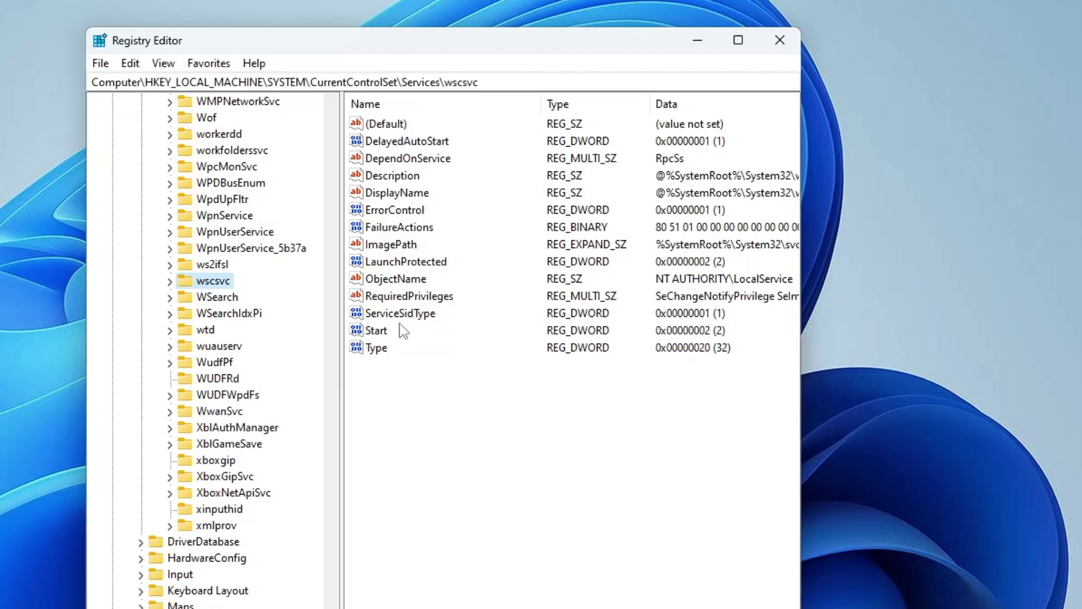
# - Open wscsvc's Start value, currently 2, in the Edit DWORD (32-bit) Value dialog
pyautogui.click(382, 331)
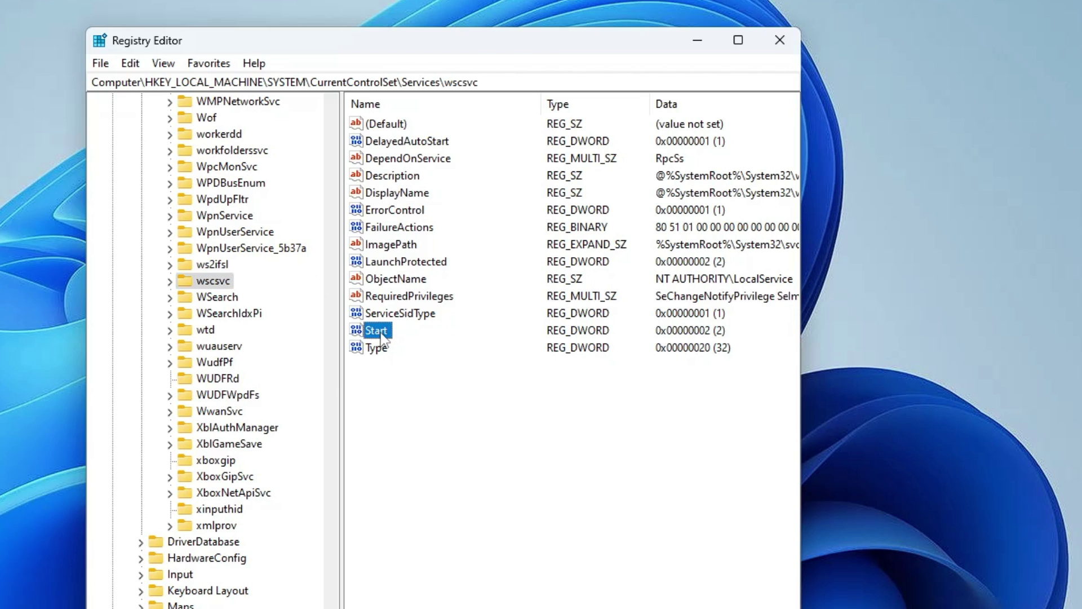
pyautogui.doubleClick(383, 333)
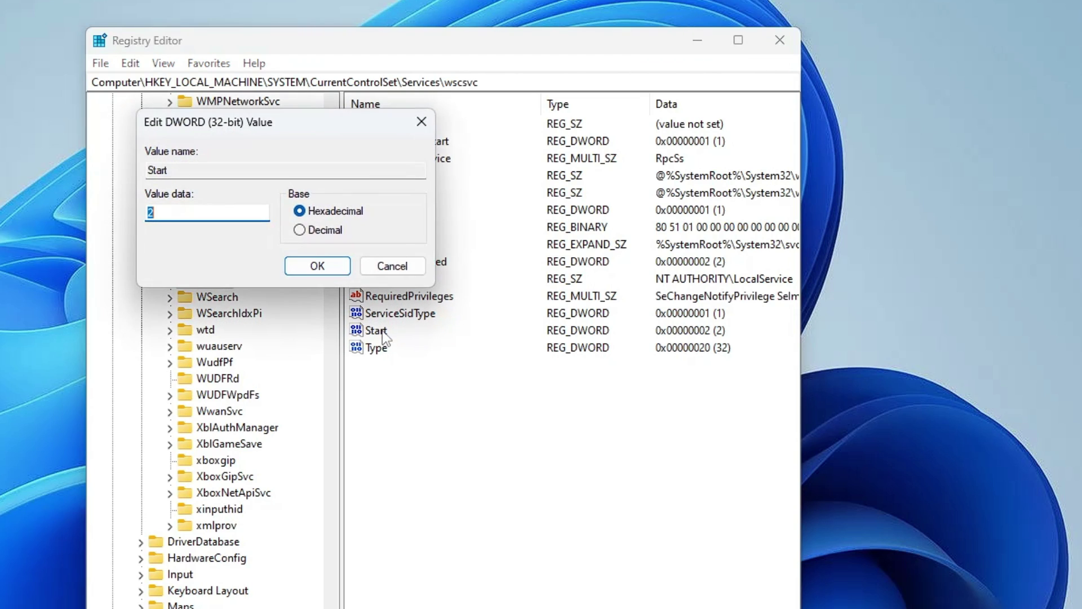
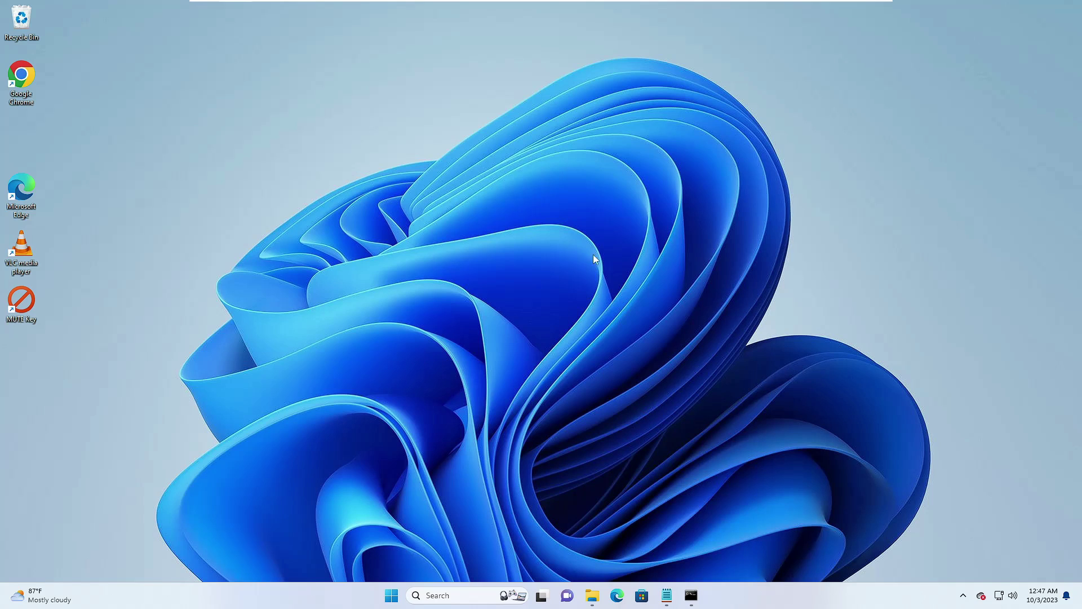
# - Review the finished DISM and sfc scan results in Command Prompt, then close it
pyautogui.click(691, 595)
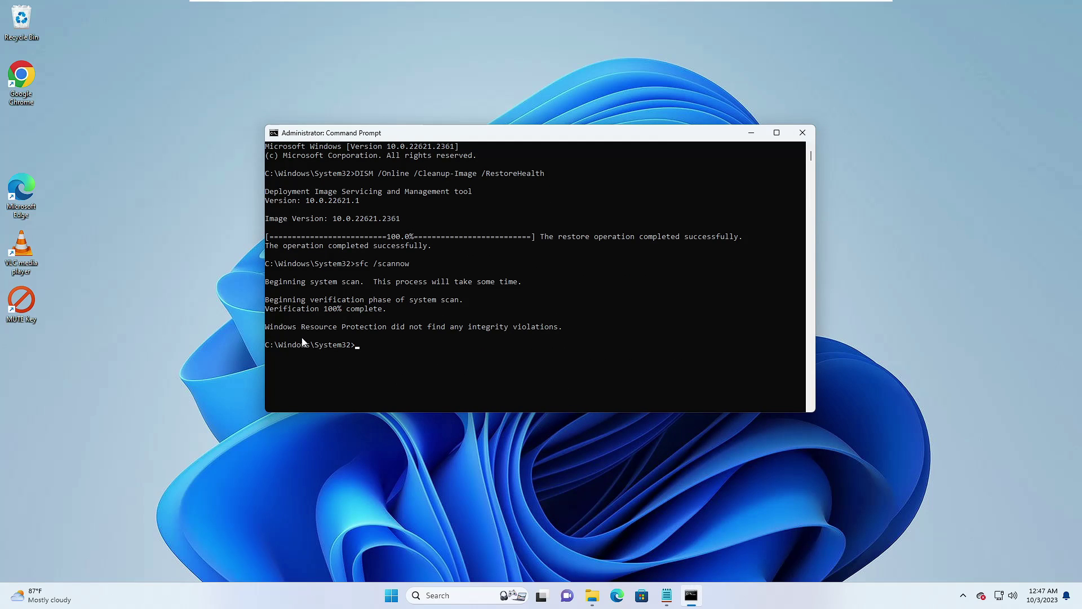
pyautogui.click(376, 338)
pyautogui.click(803, 132)
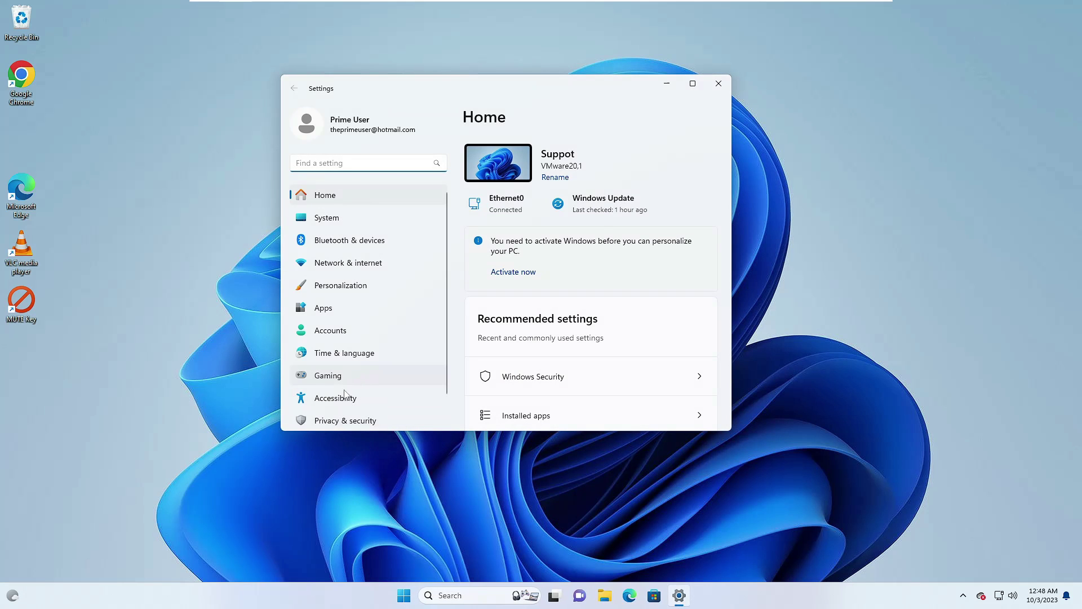
# - Check Virus & threat protection settings via Privacy & security > Windows Security, then minimize it and close Settings
pyautogui.click(354, 420)
pyautogui.click(545, 181)
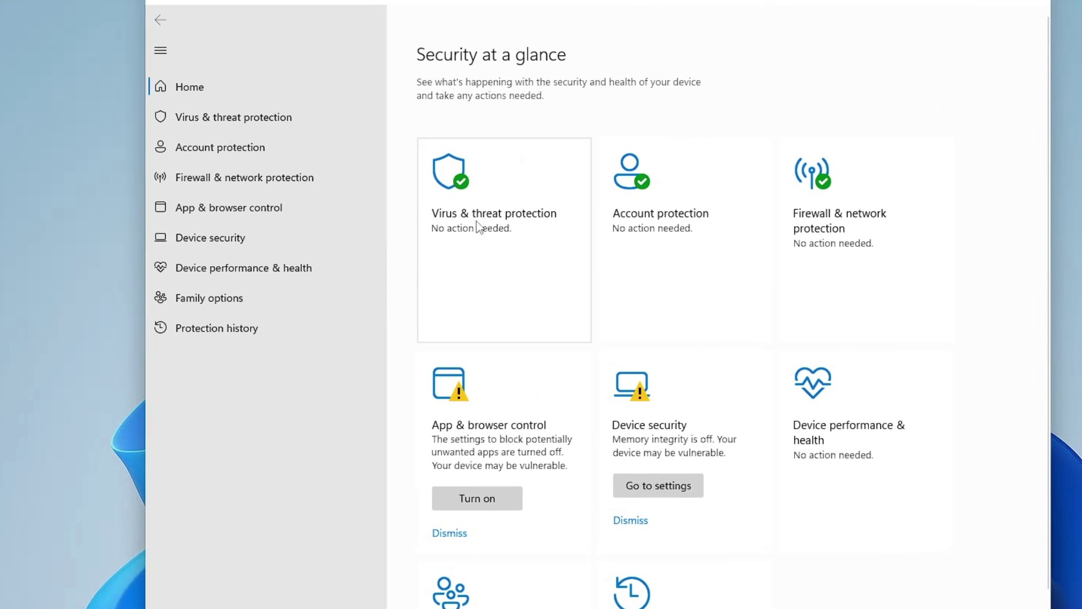
pyautogui.click(494, 224)
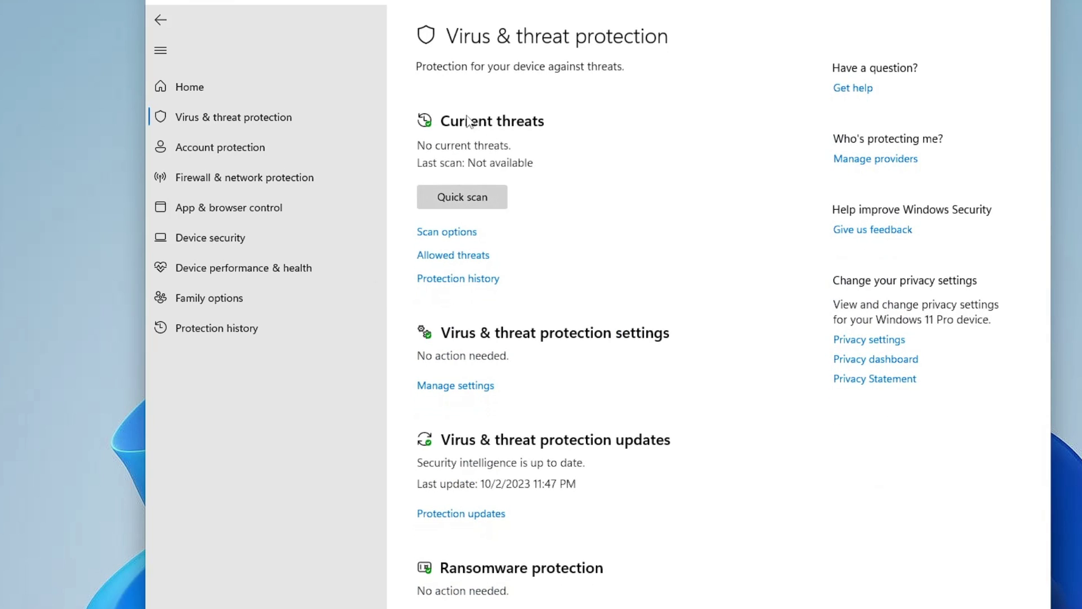
pyautogui.click(484, 388)
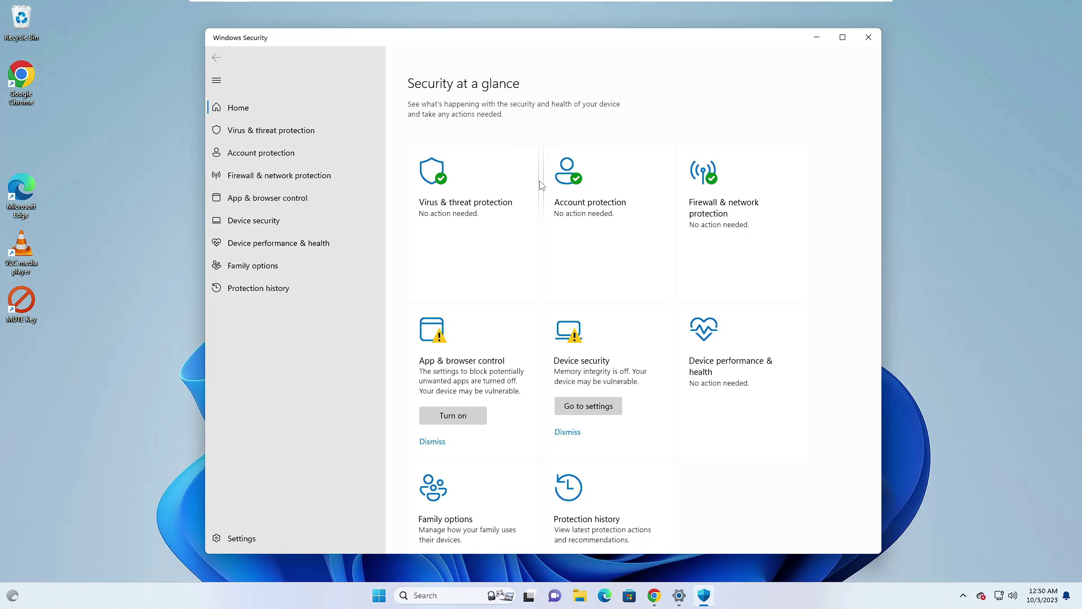
pyautogui.click(817, 37)
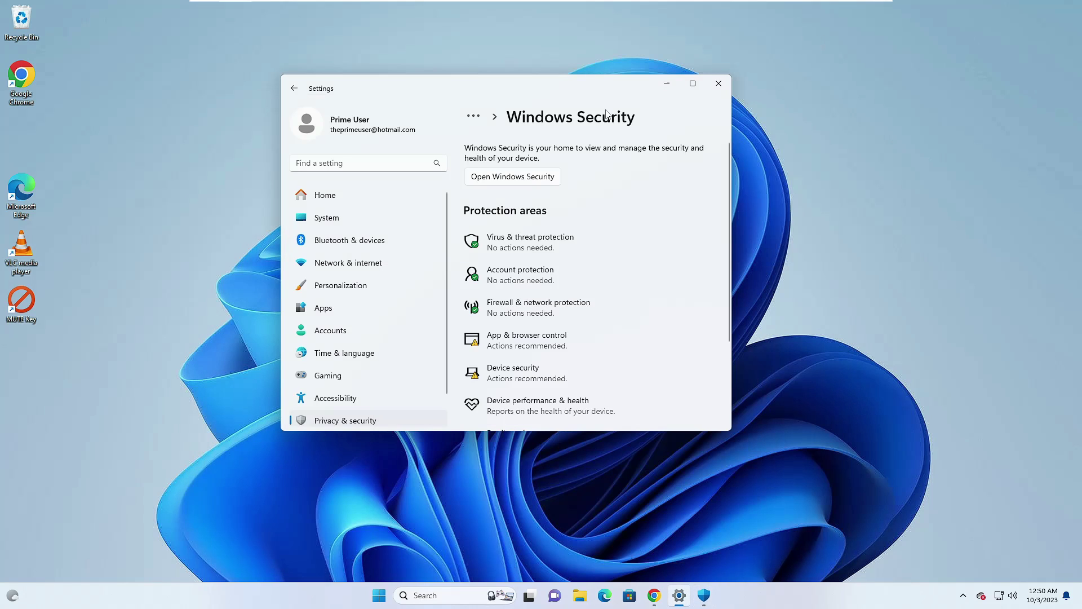
pyautogui.click(719, 83)
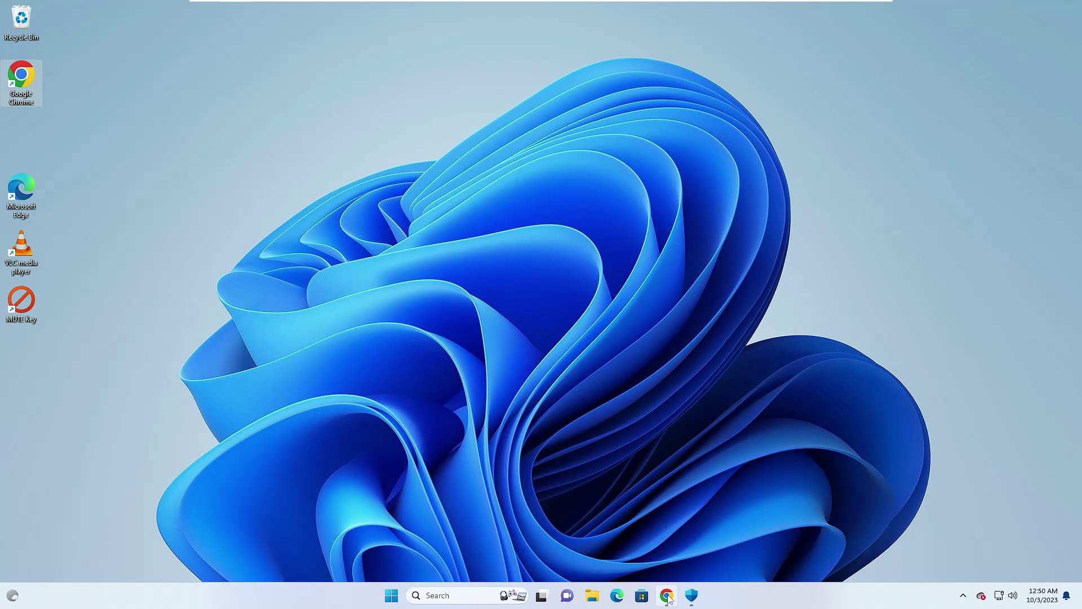
# - Scroll the Chrome Defender updates page to the download table and choose the 64-bit Defender Antivirus link
pyautogui.click(667, 596)
pyautogui.scroll(12, 481, 274)
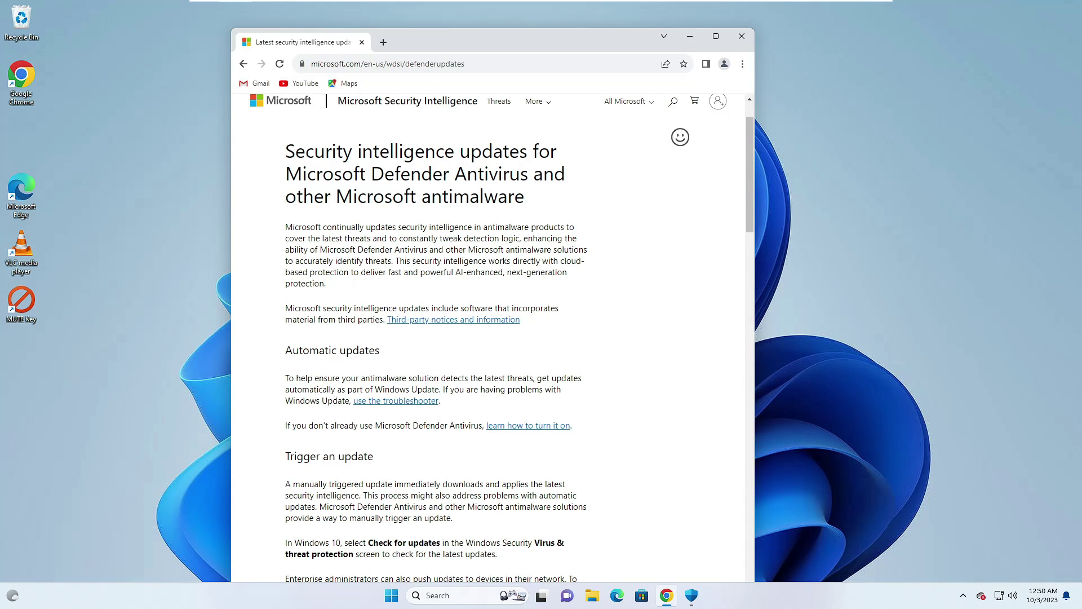
pyautogui.scroll(-9, 480, 275)
pyautogui.scroll(-6, 480, 274)
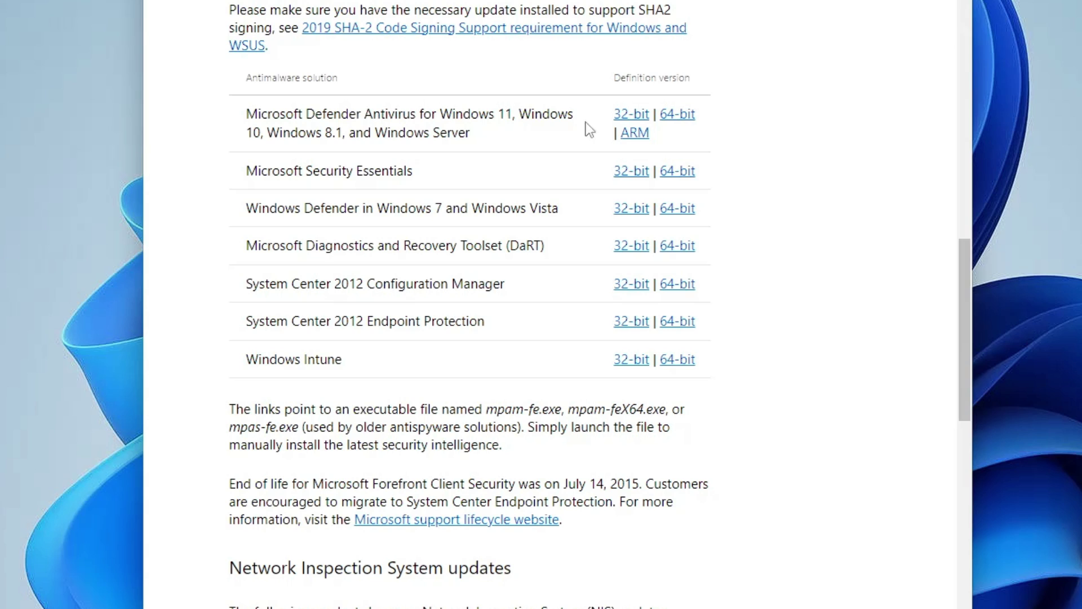
pyautogui.click(632, 114)
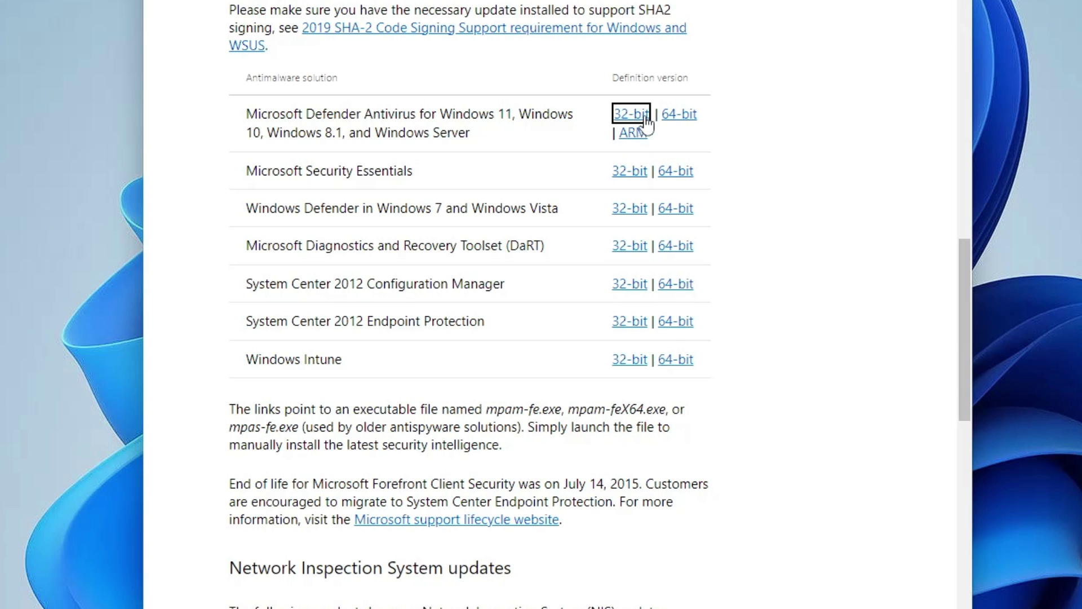
pyautogui.click(664, 117)
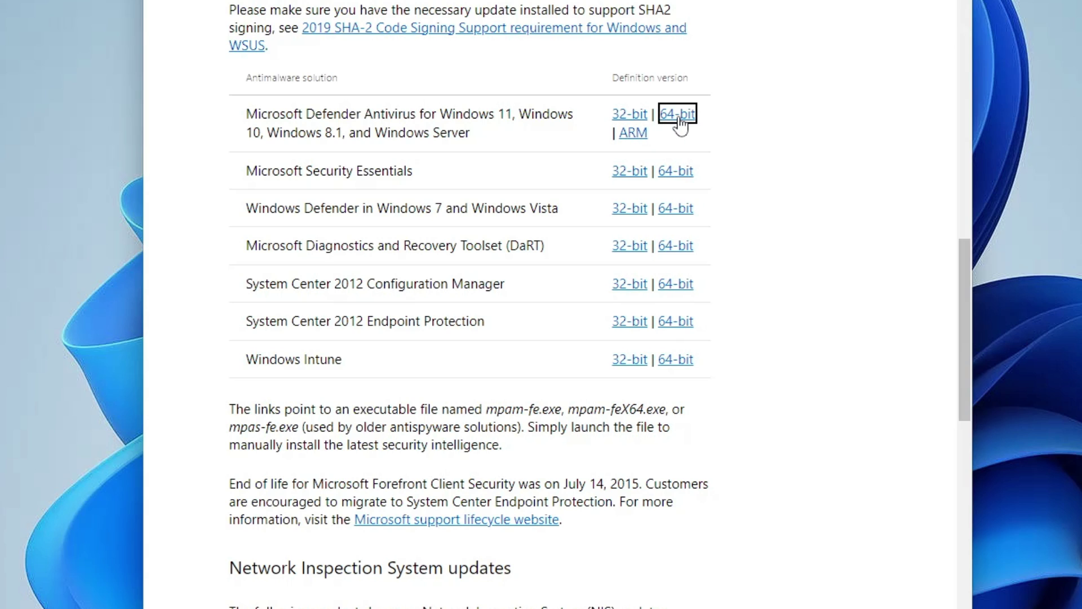